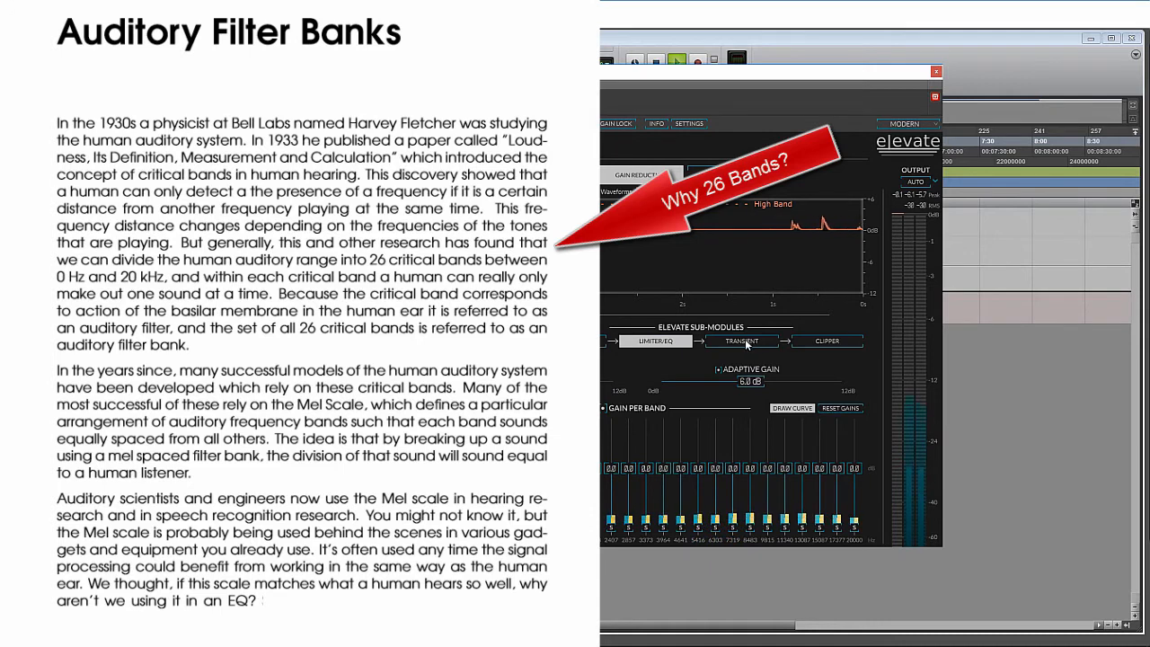
Step: View the Transient and Clipper sub-modules during playback, return to the main parameters and stop playback
click(746, 346)
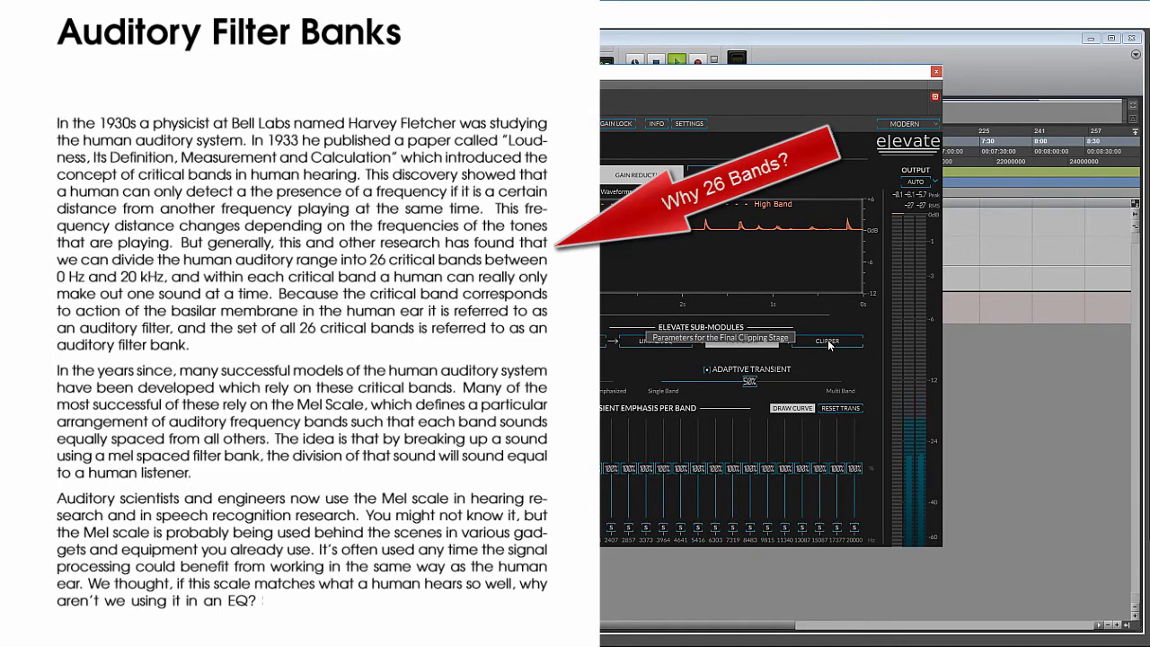
click(827, 342)
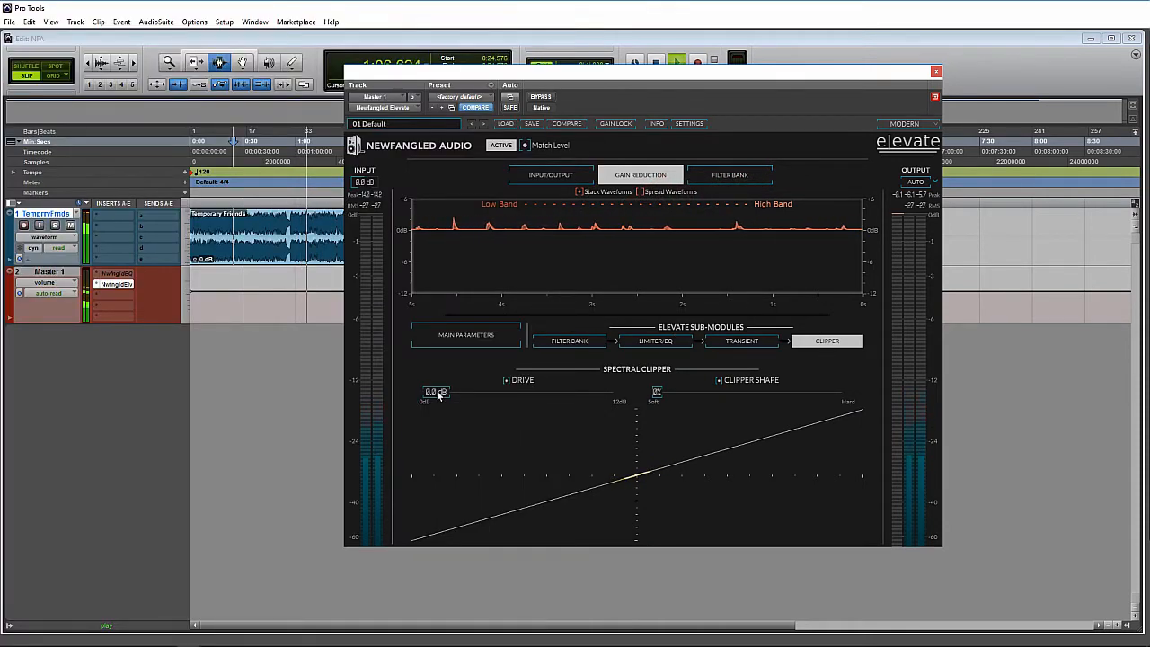
mouse_move(437, 392)
mouse_down()
mouse_move(526, 400)
mouse_move(441, 401)
mouse_up()
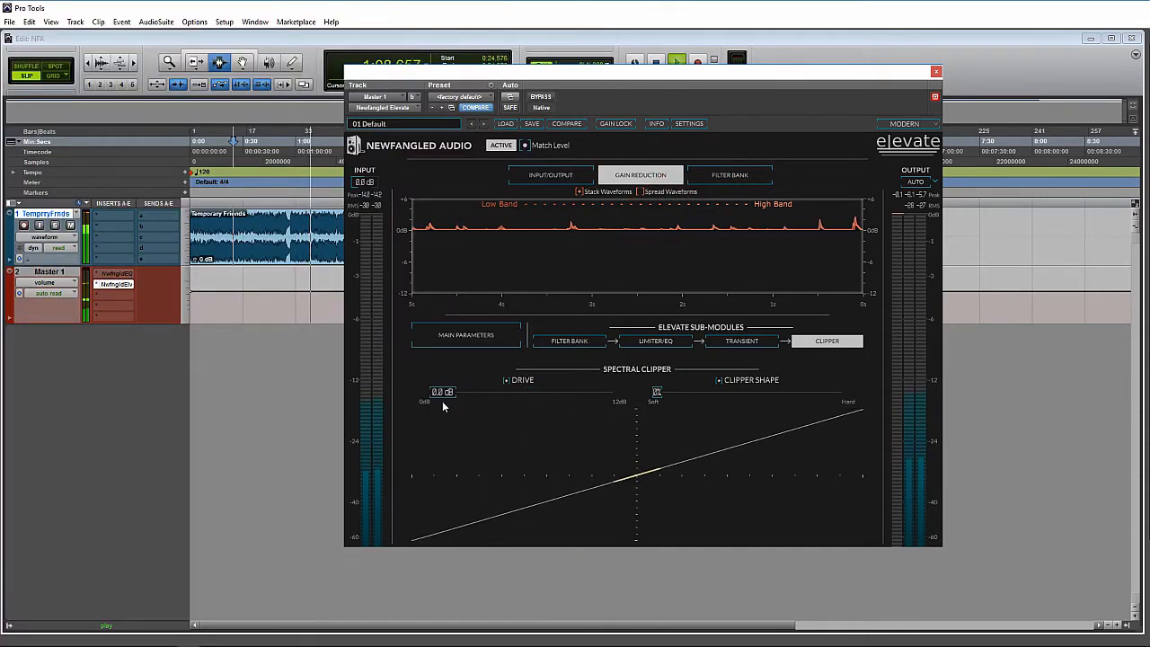
click(464, 341)
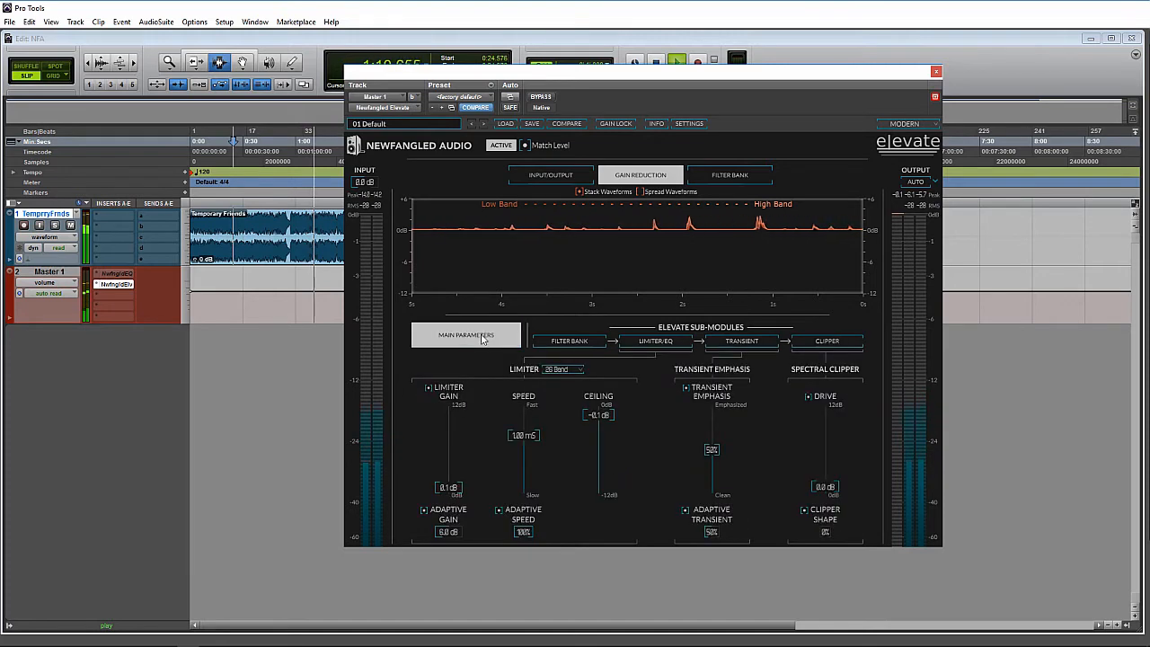
key(space)
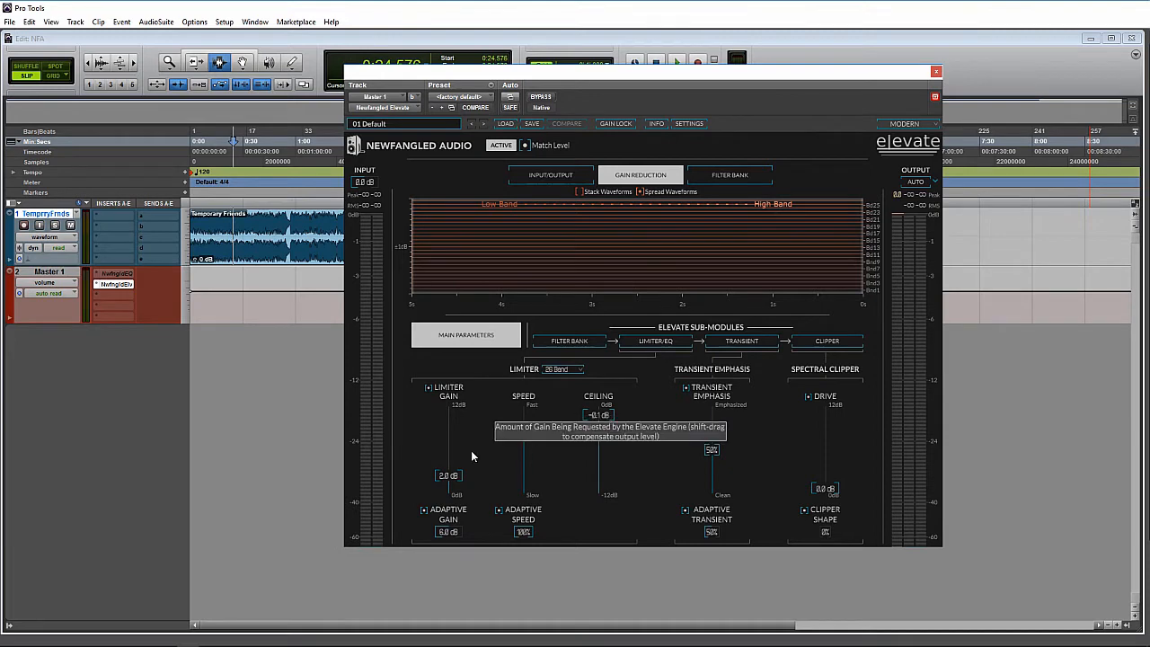
Step: View the Filter Bank and Limiter/EQ sub-modules and browse the plug-in's preset folders without loading a preset
click(569, 341)
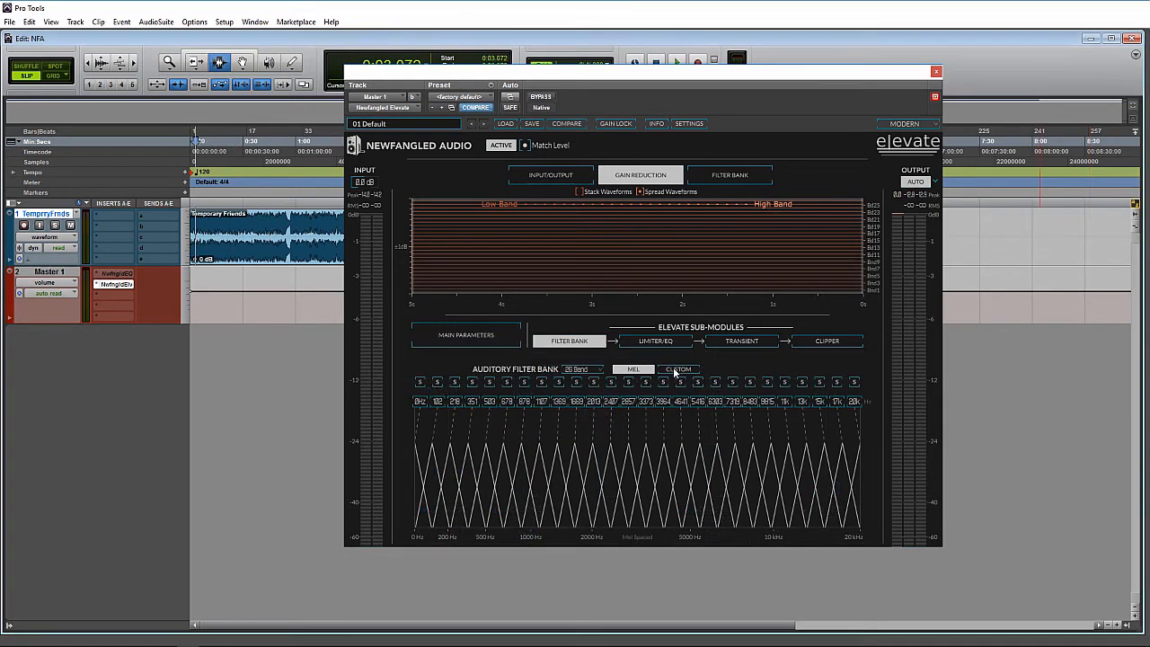
click(665, 341)
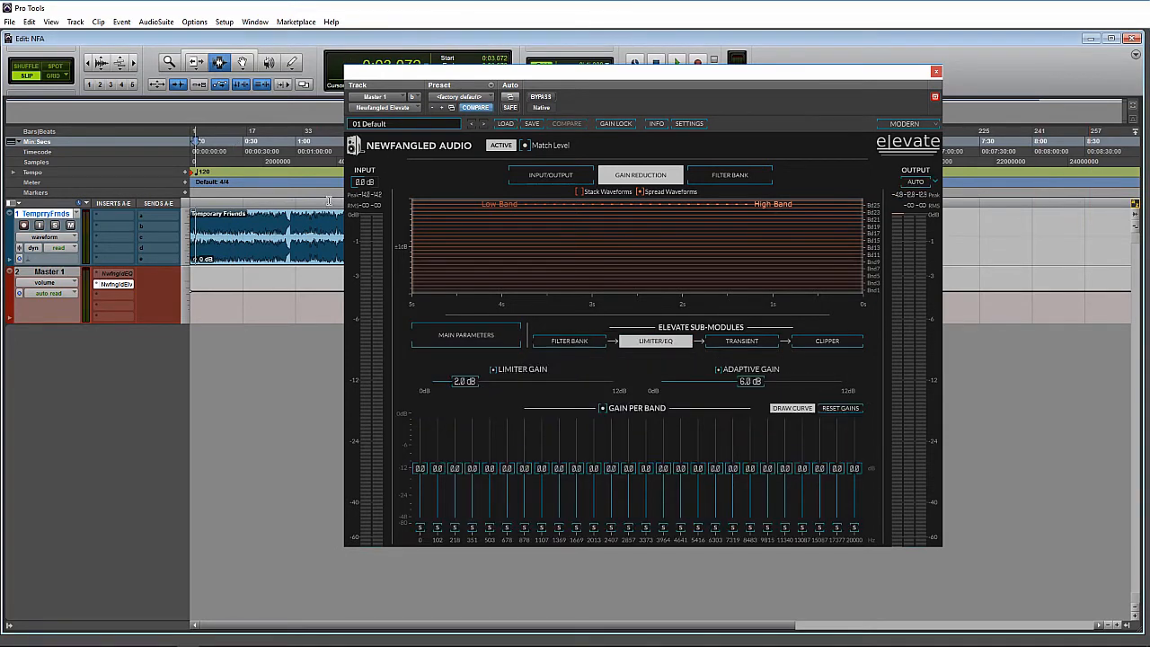
click(412, 126)
mouse_move(458, 160)
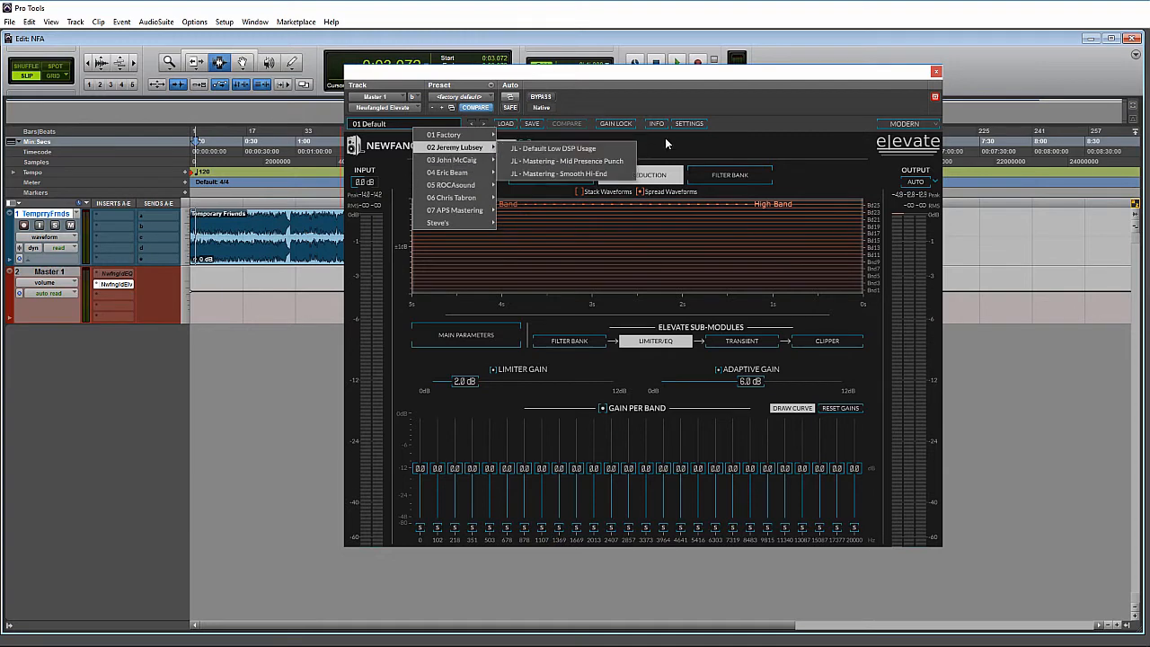
click(758, 139)
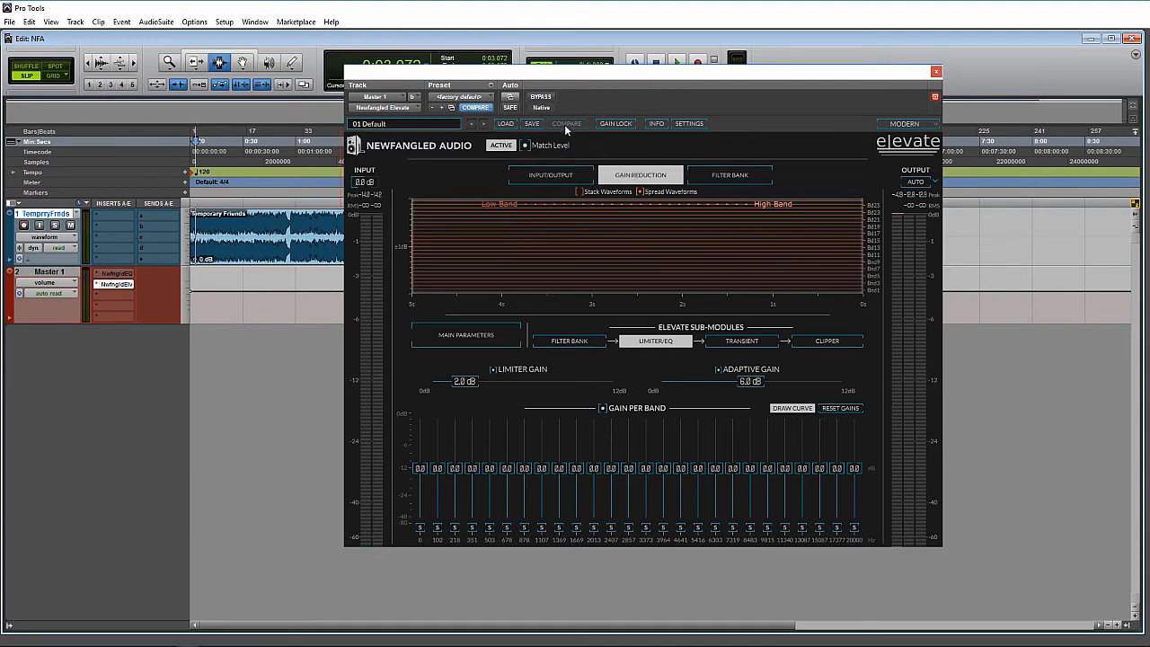
Step: Open the Elevate User Guide from the plug-in, skim its first pages and close it
click(655, 123)
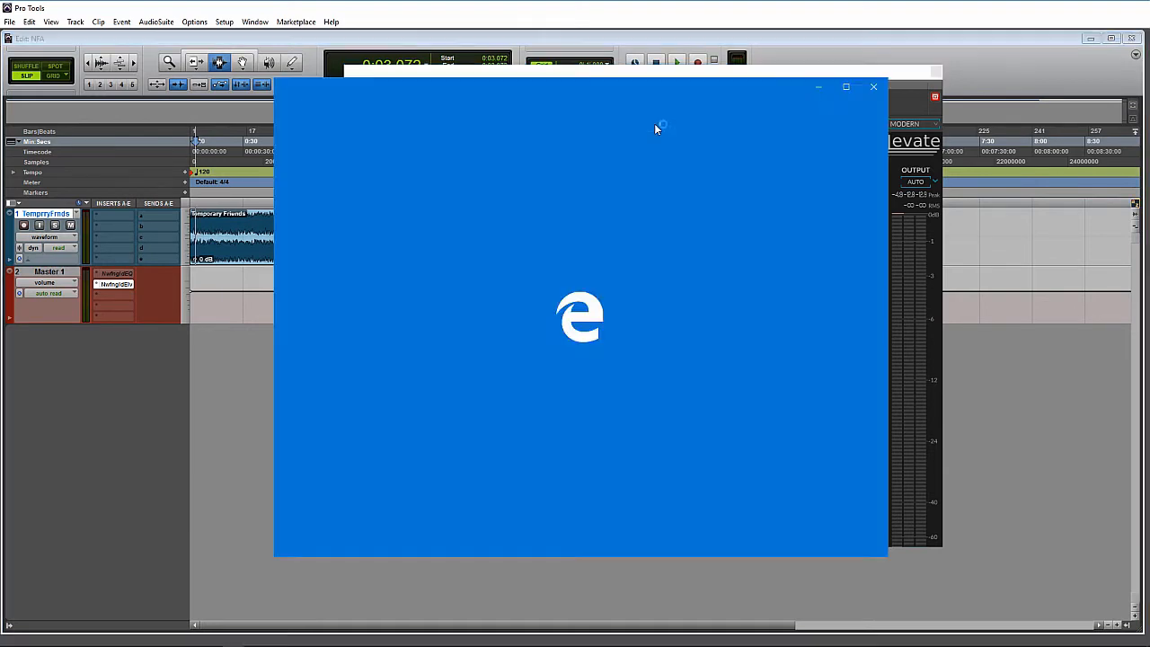
scroll(643, 384, down, 3)
scroll(643, 384, down, 3)
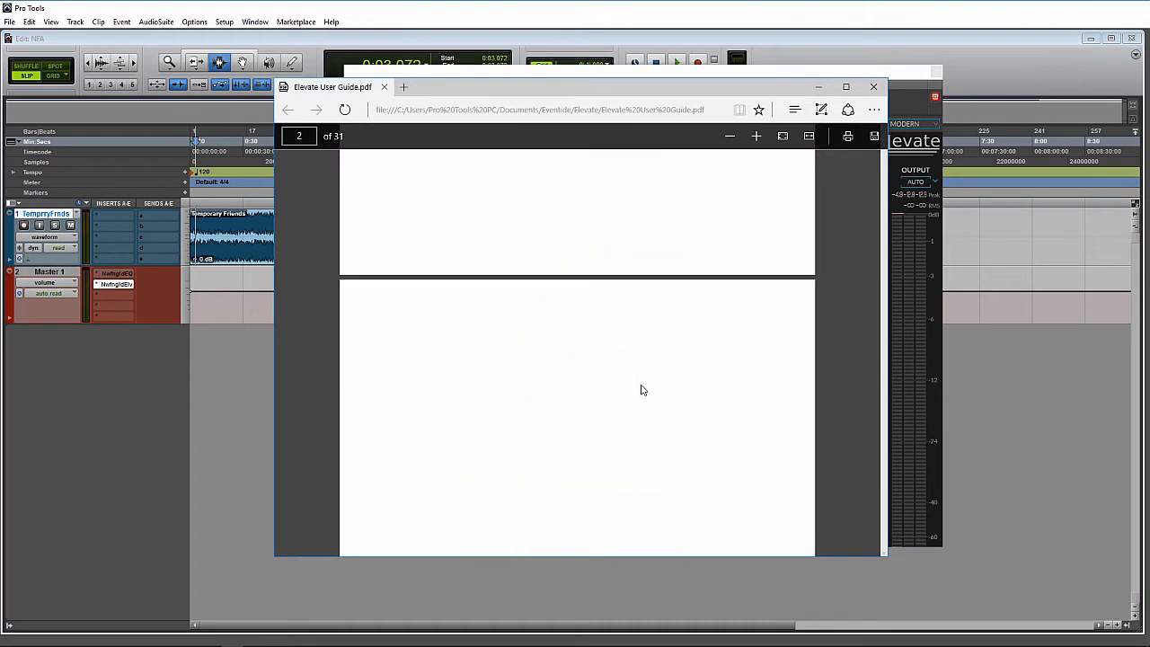
scroll(641, 388, up, 5)
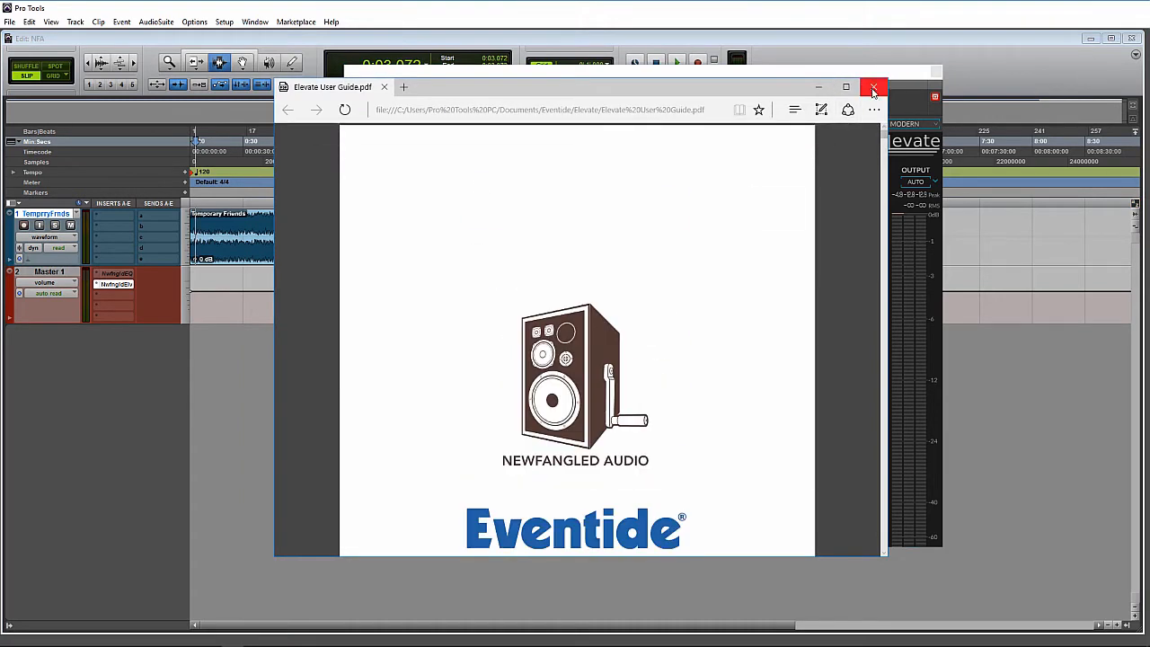
click(874, 86)
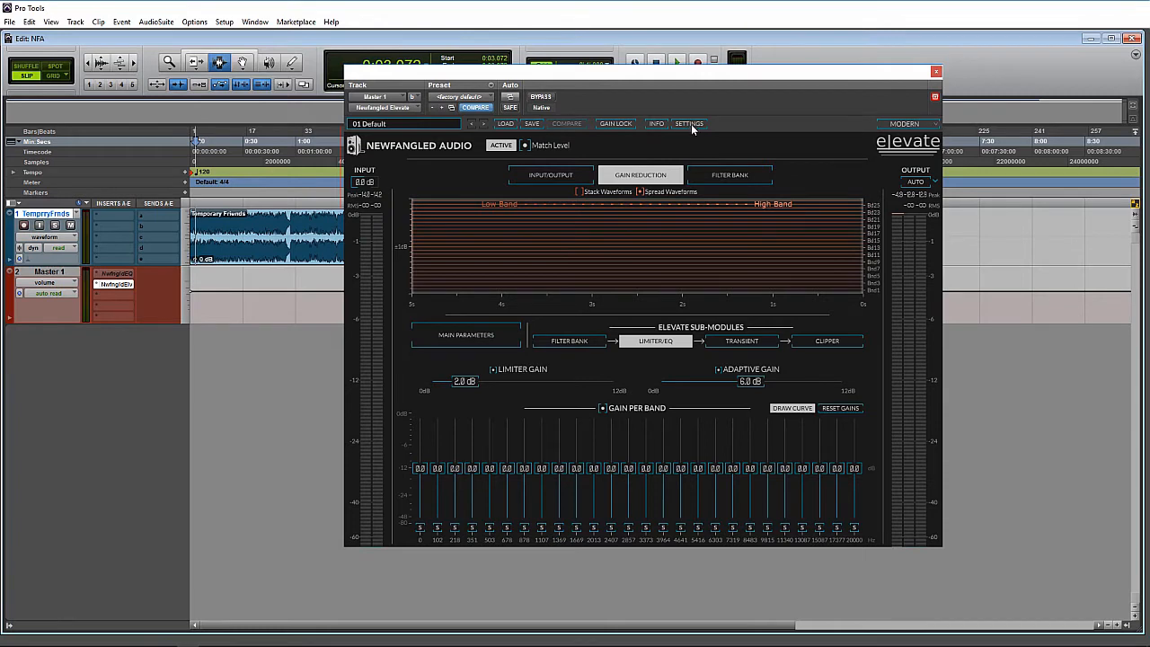
Step: Switch the OpenGL meters off and back on in the Elevate settings and close the settings
click(690, 123)
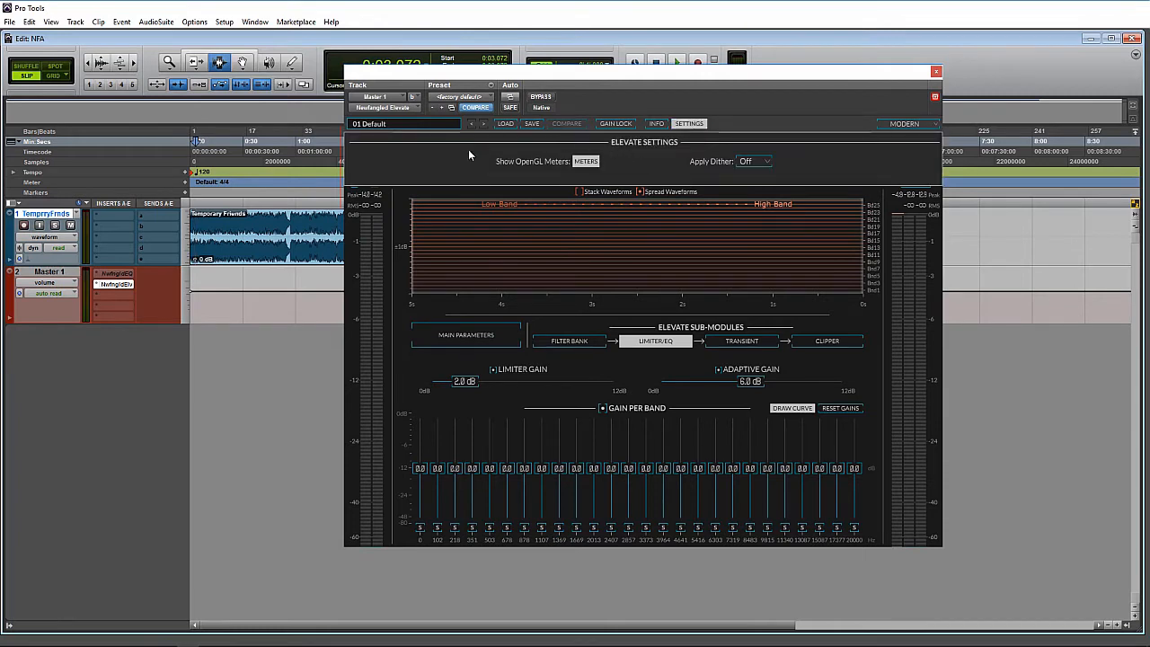
click(583, 163)
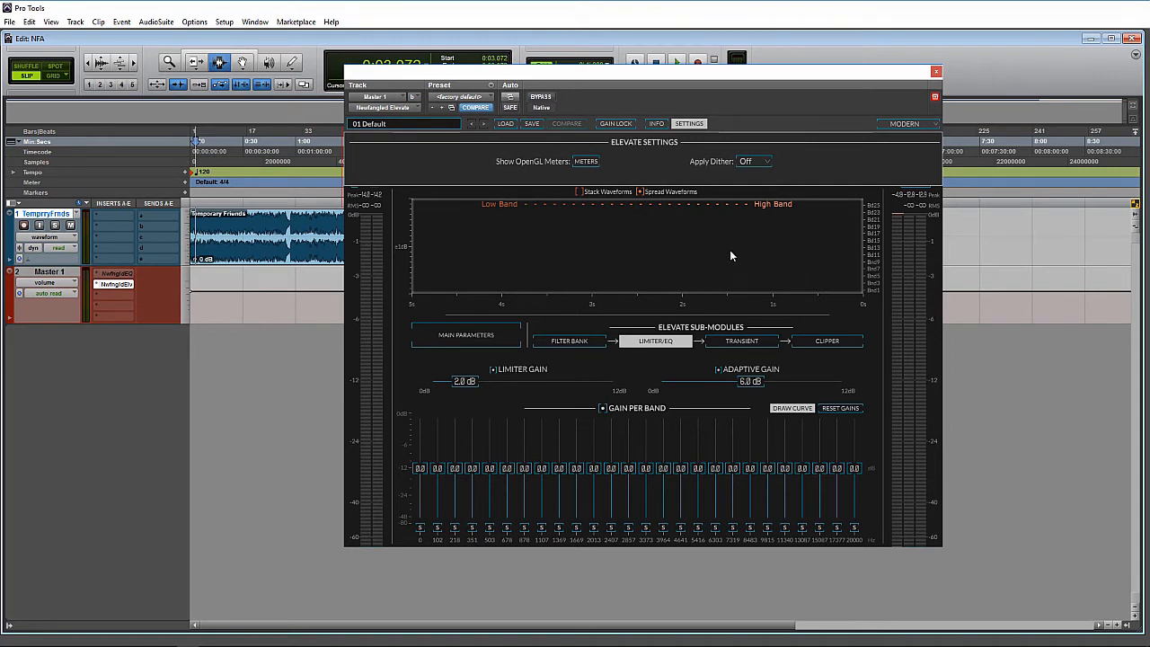
click(586, 162)
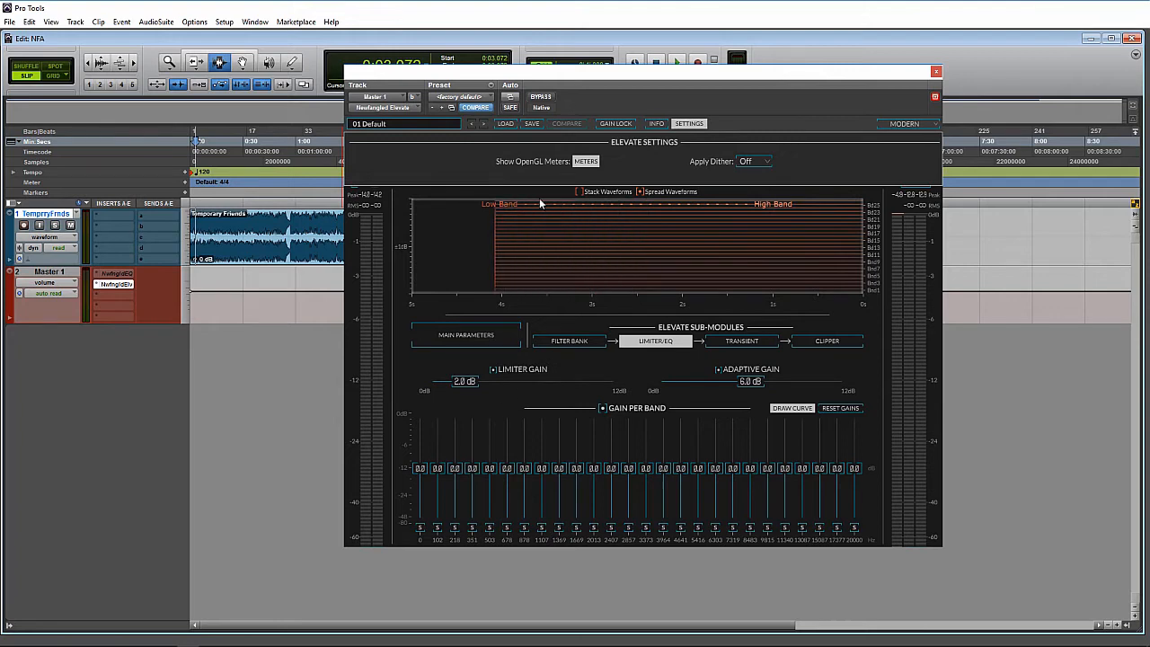
click(698, 123)
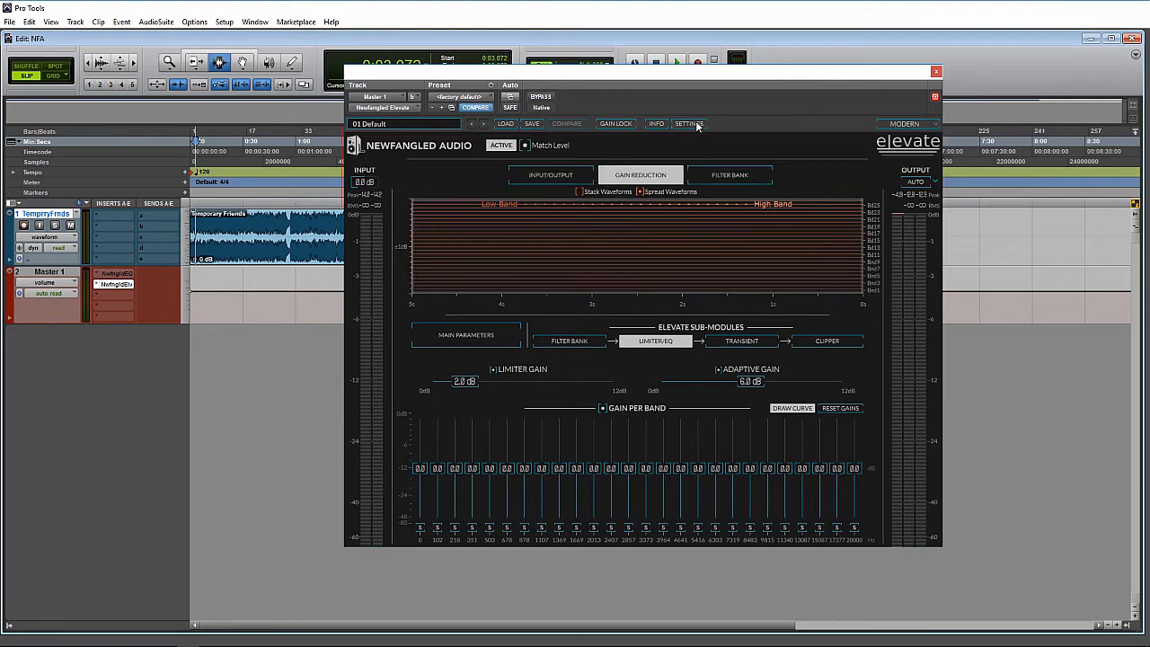
Step: Set the limiter to 10 bands in the main parameters
click(478, 339)
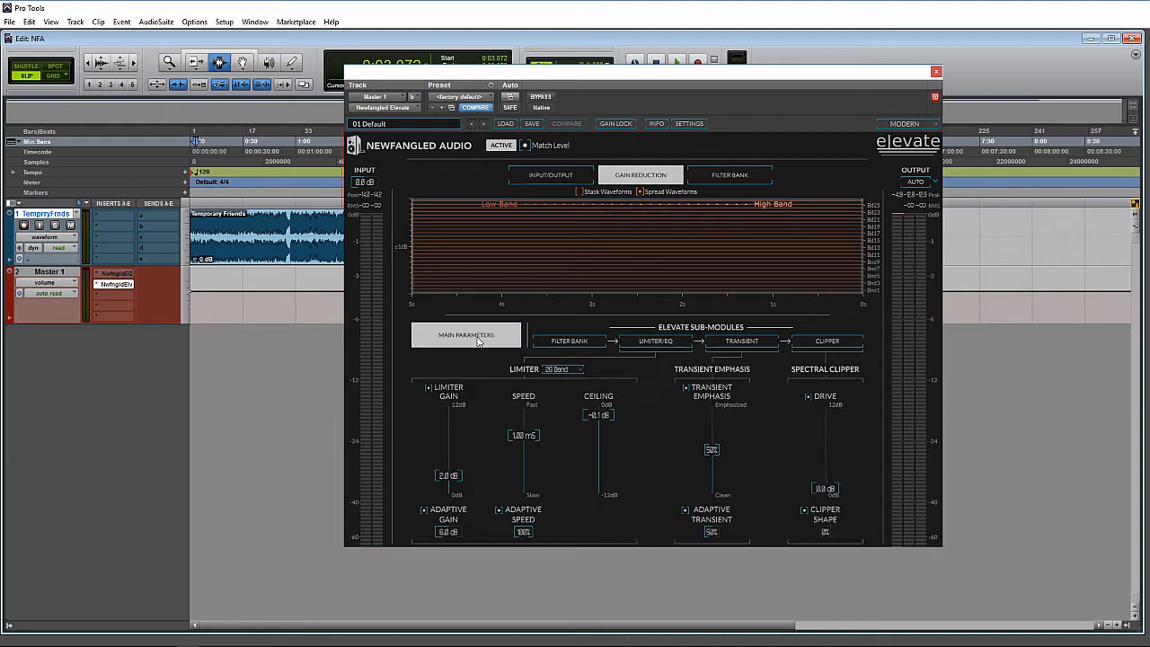
click(555, 368)
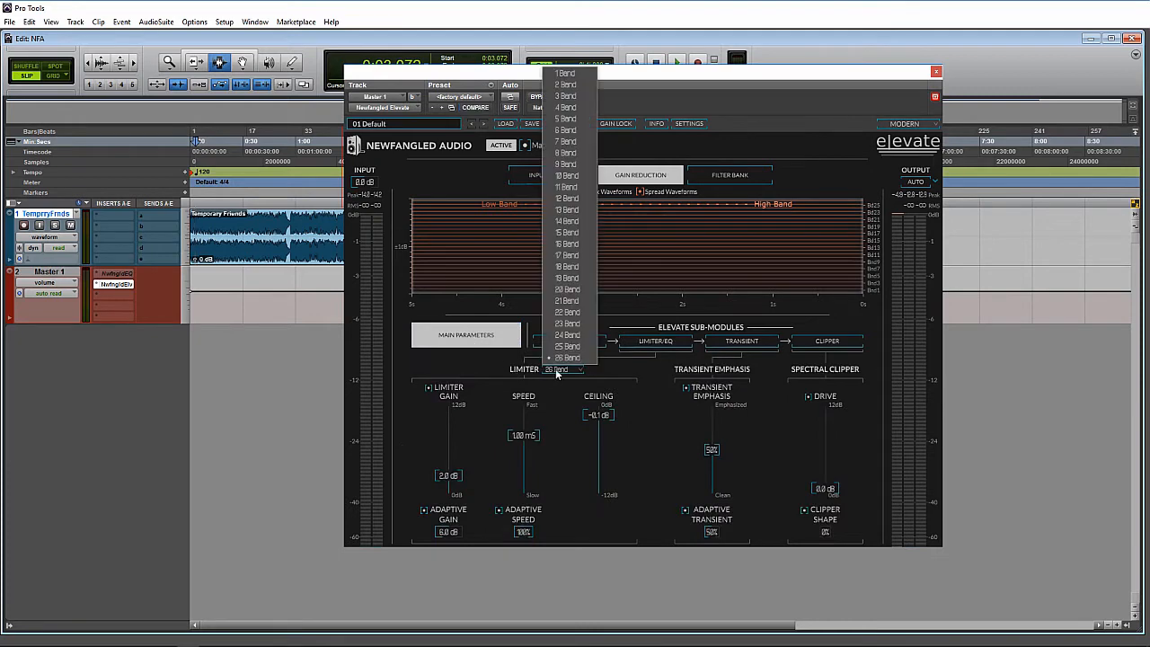
click(567, 176)
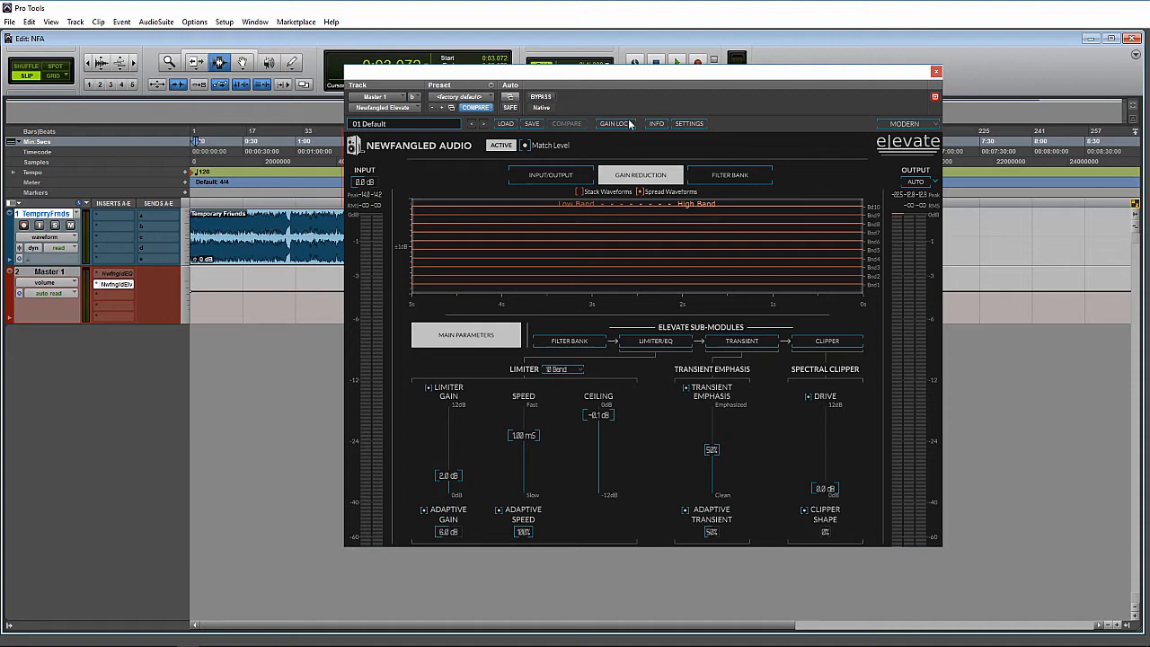
Step: Look through the plug-in's preset folders and view the Elevate settings without changing anything
click(410, 126)
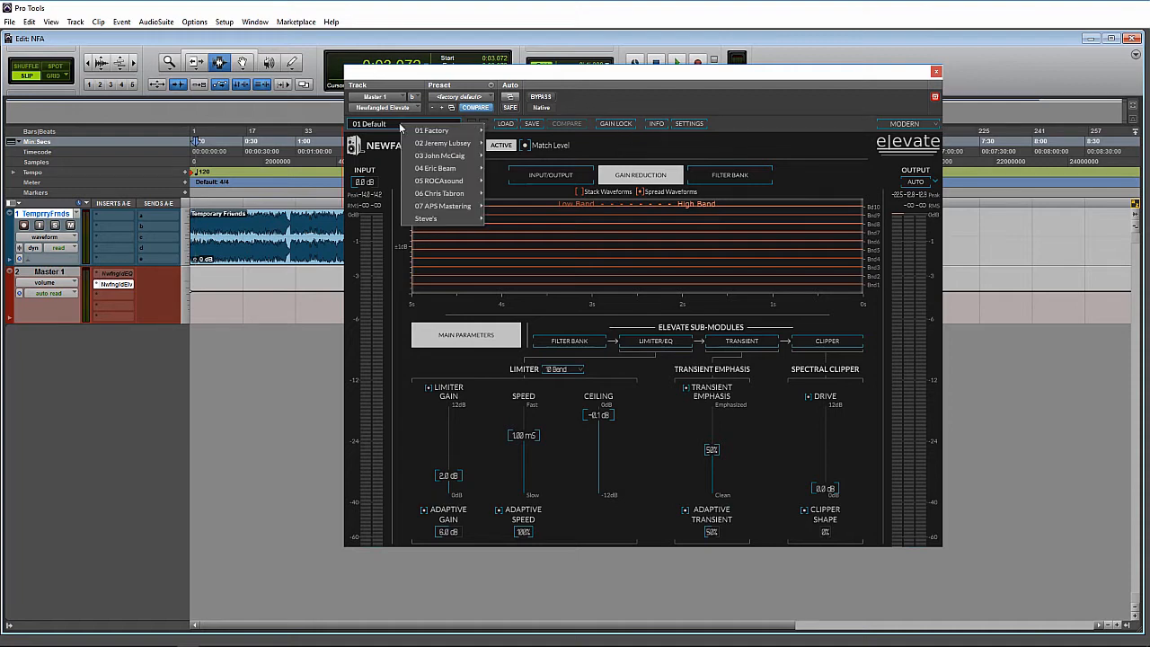
mouse_move(445, 193)
click(694, 147)
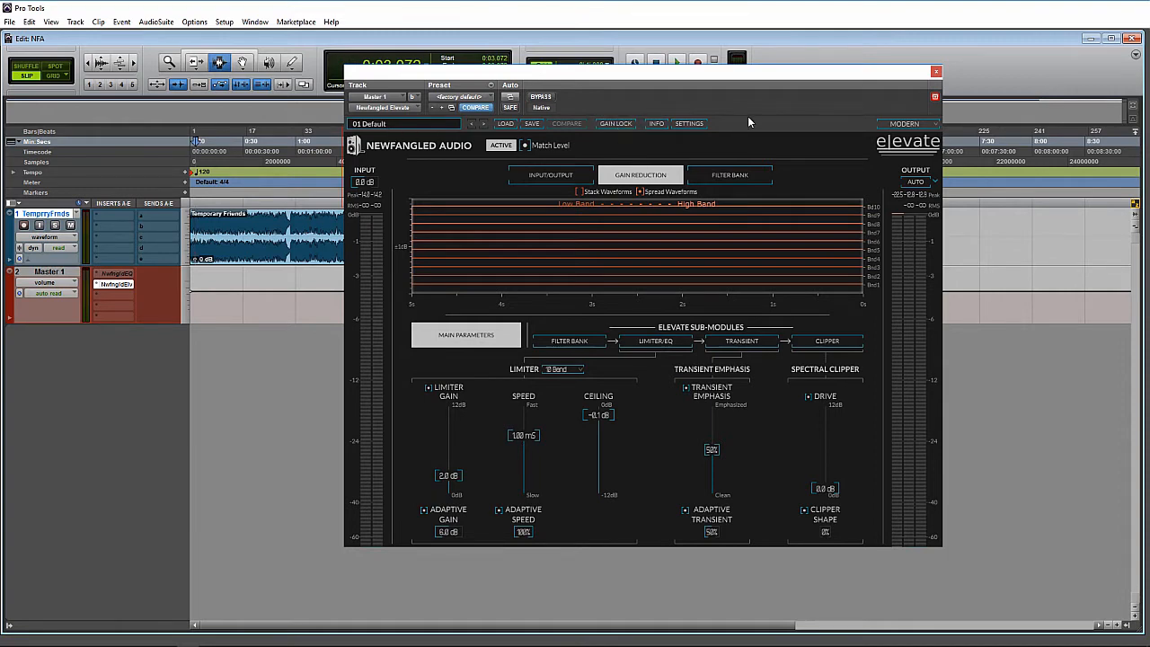
click(689, 123)
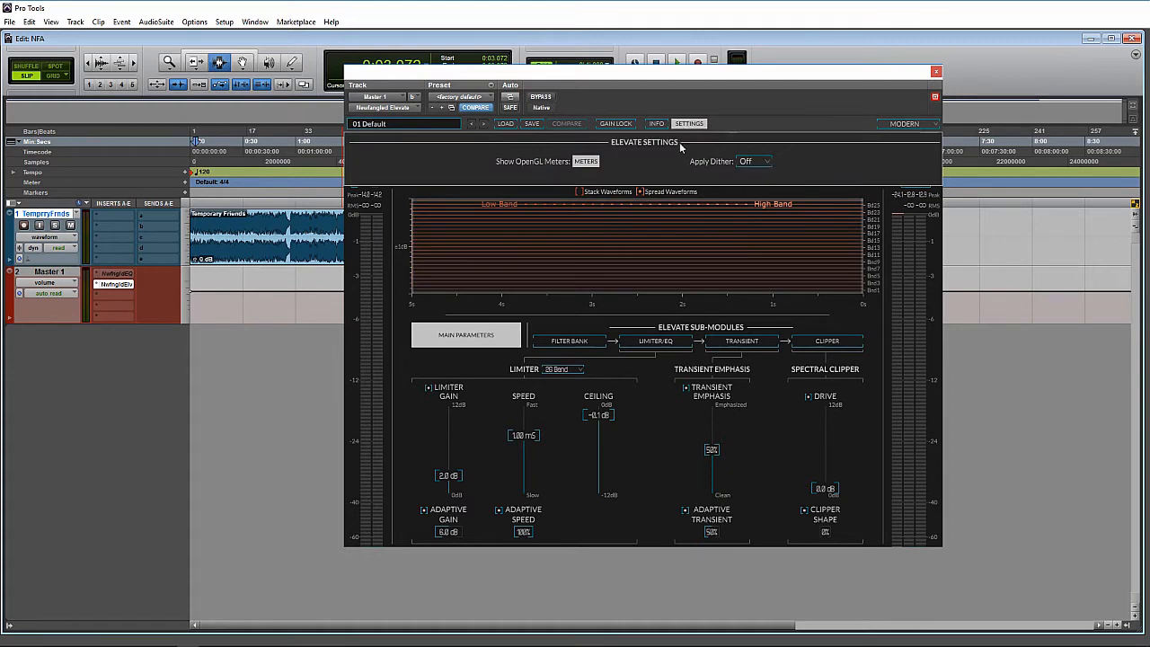
click(684, 123)
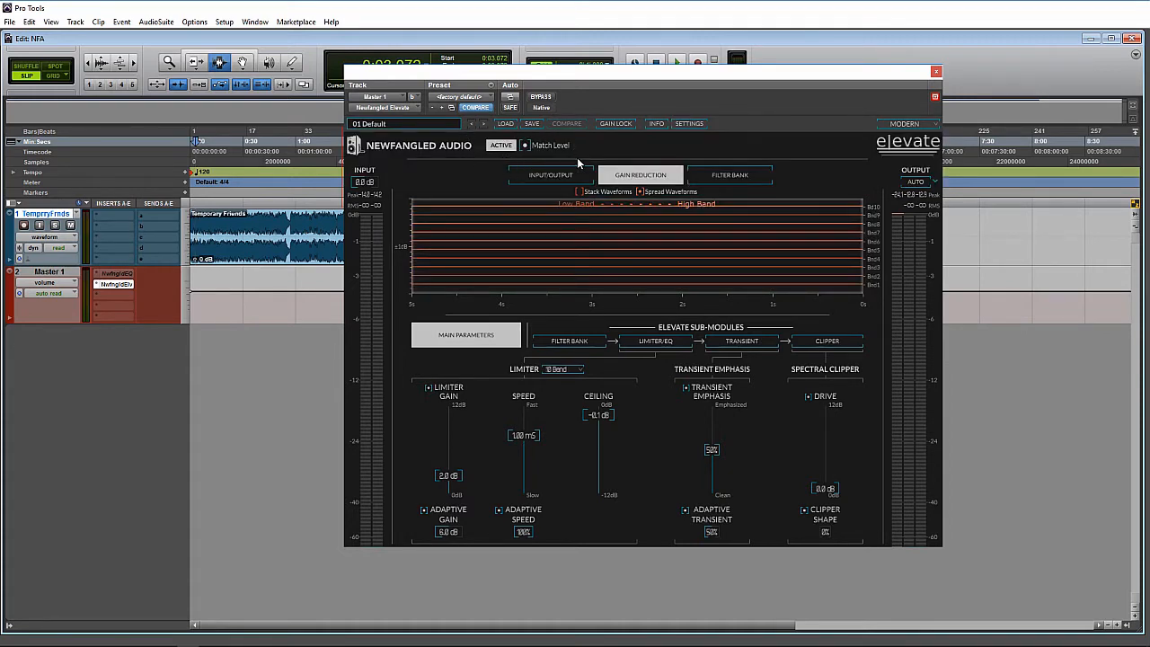
Step: Switch Elevate's own Active state and the Pro Tools plug-in bypass off and on again
click(500, 145)
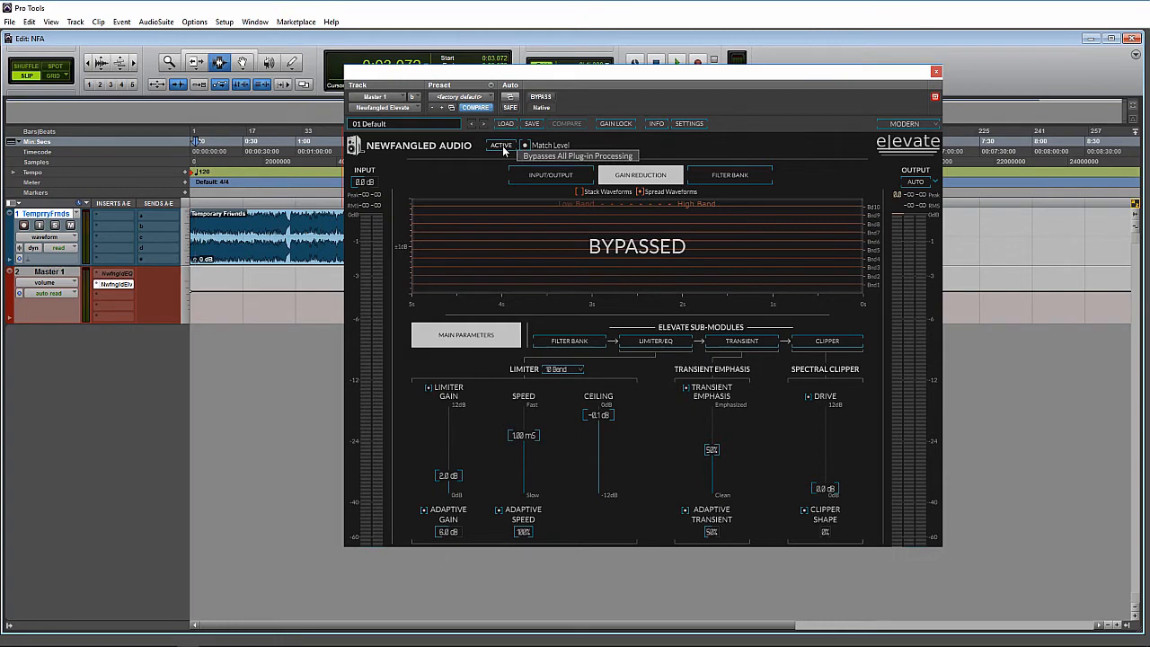
click(503, 151)
click(542, 97)
click(543, 97)
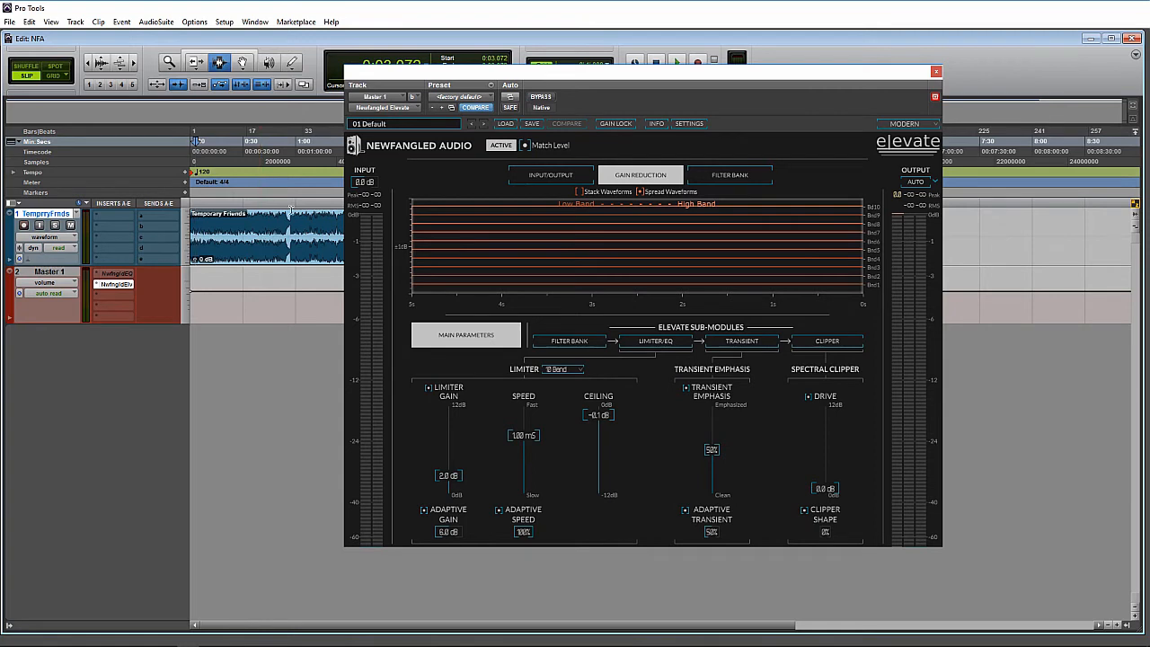
click(549, 98)
click(549, 98)
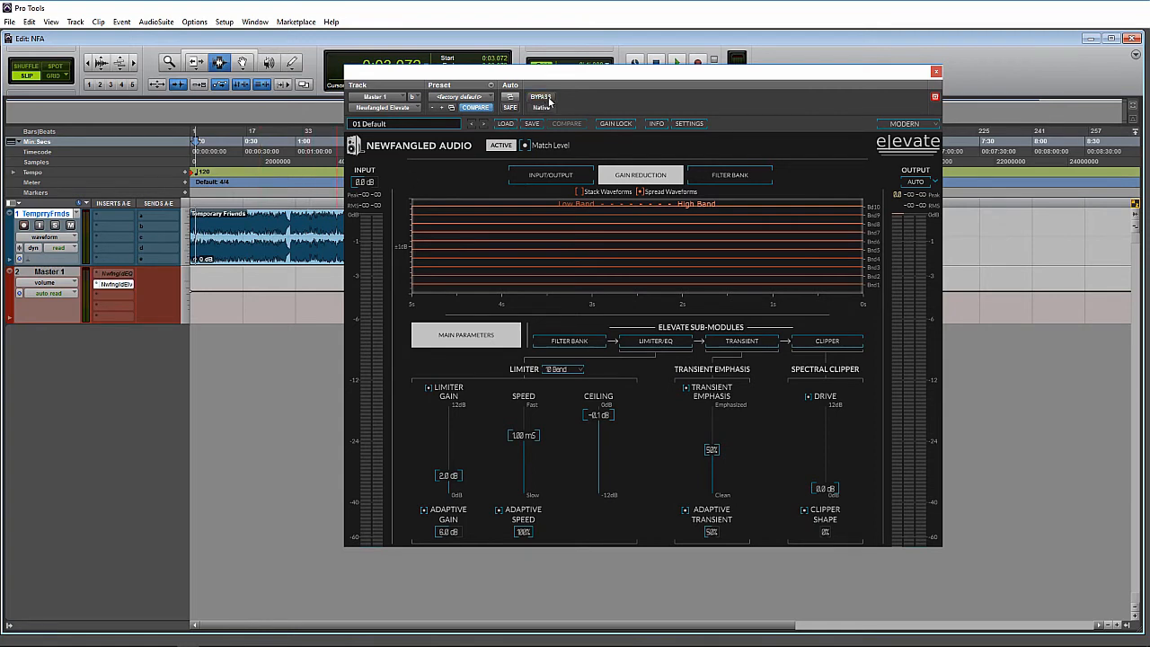
click(501, 147)
click(501, 147)
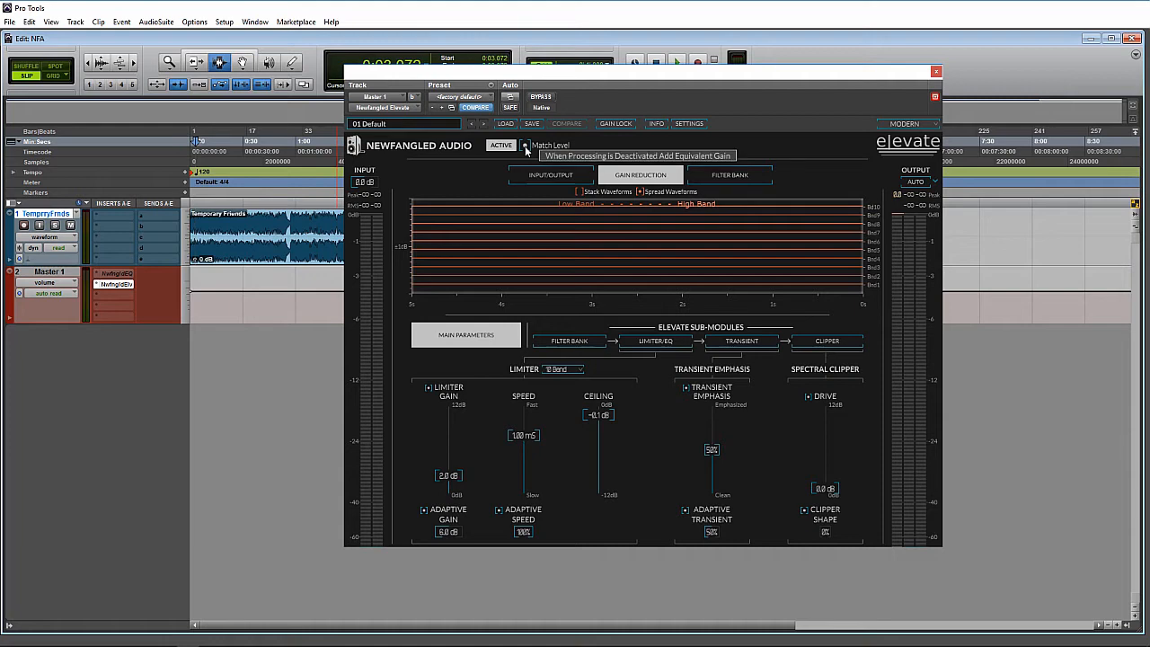
Step: Try the Match Level option while Elevate's processing is deactivated
click(525, 147)
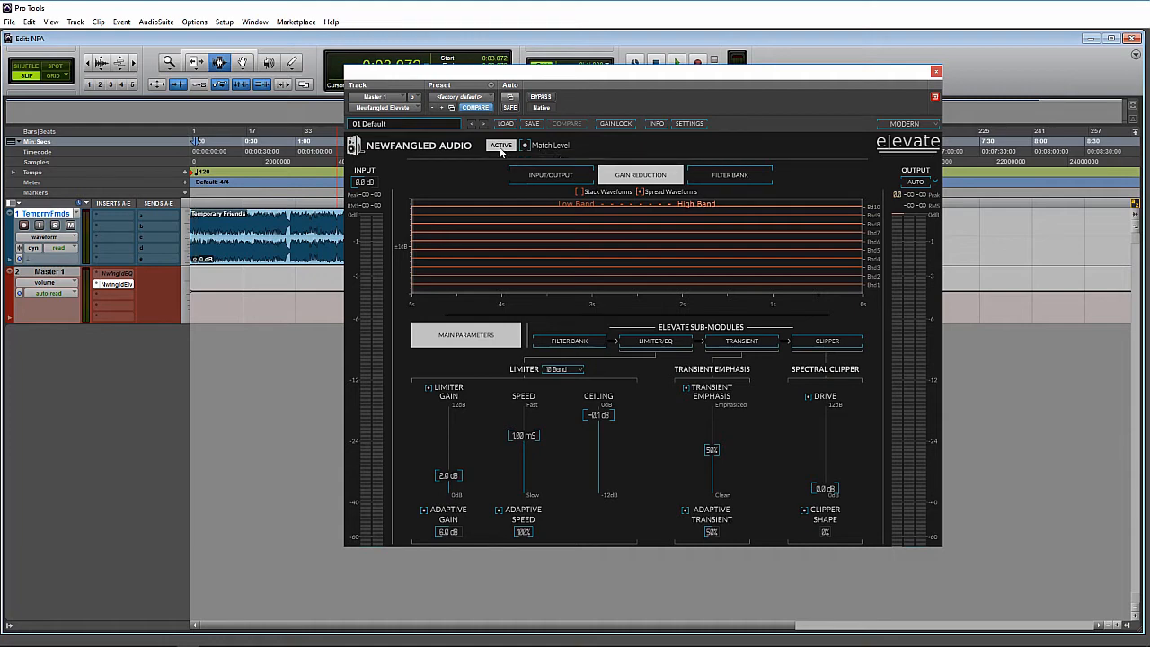
click(501, 145)
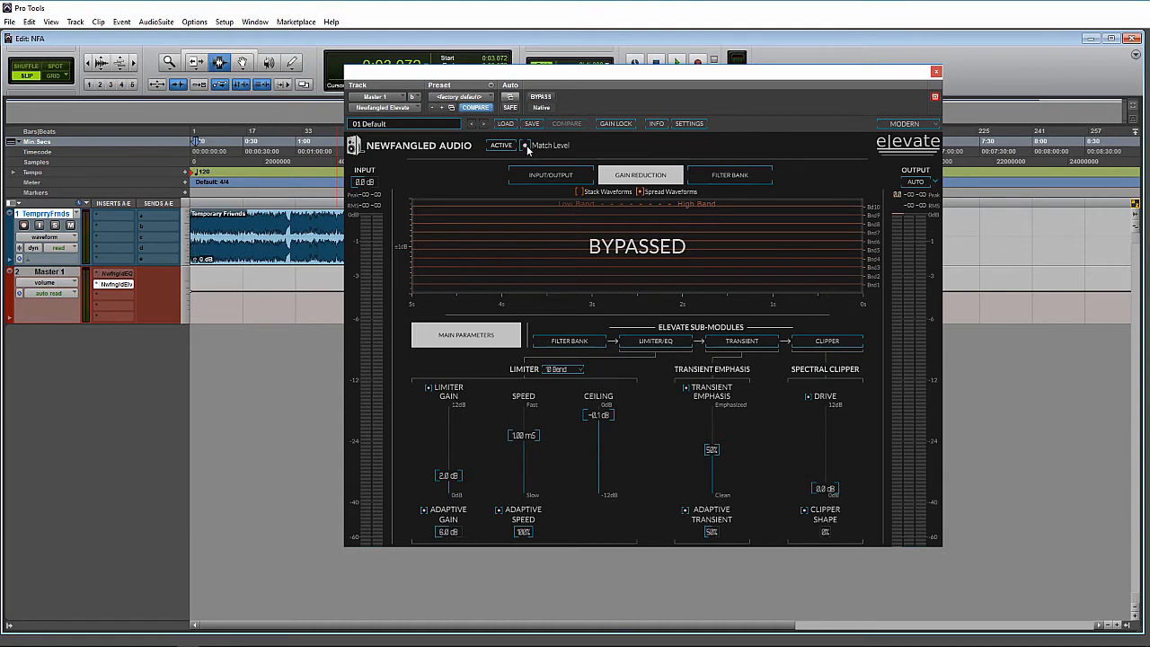
click(527, 144)
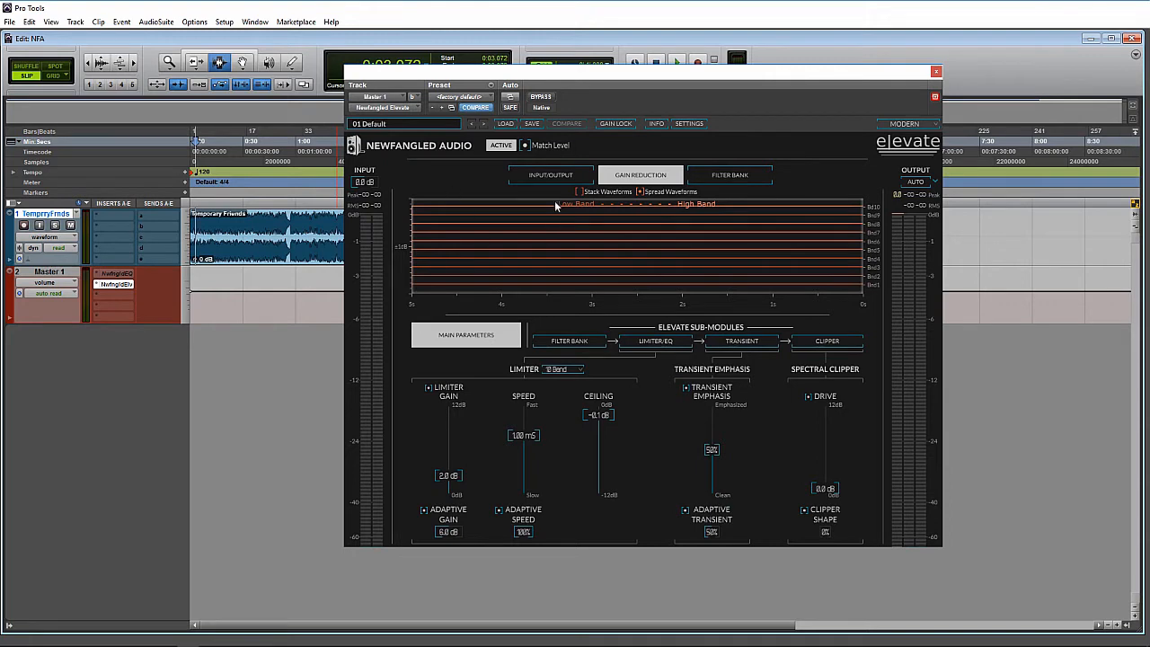
Step: Show the input/output level graph, start playback and sweep the limiter gain up to about 10.7 dB and back to 0.0 dB
click(546, 176)
key(space)
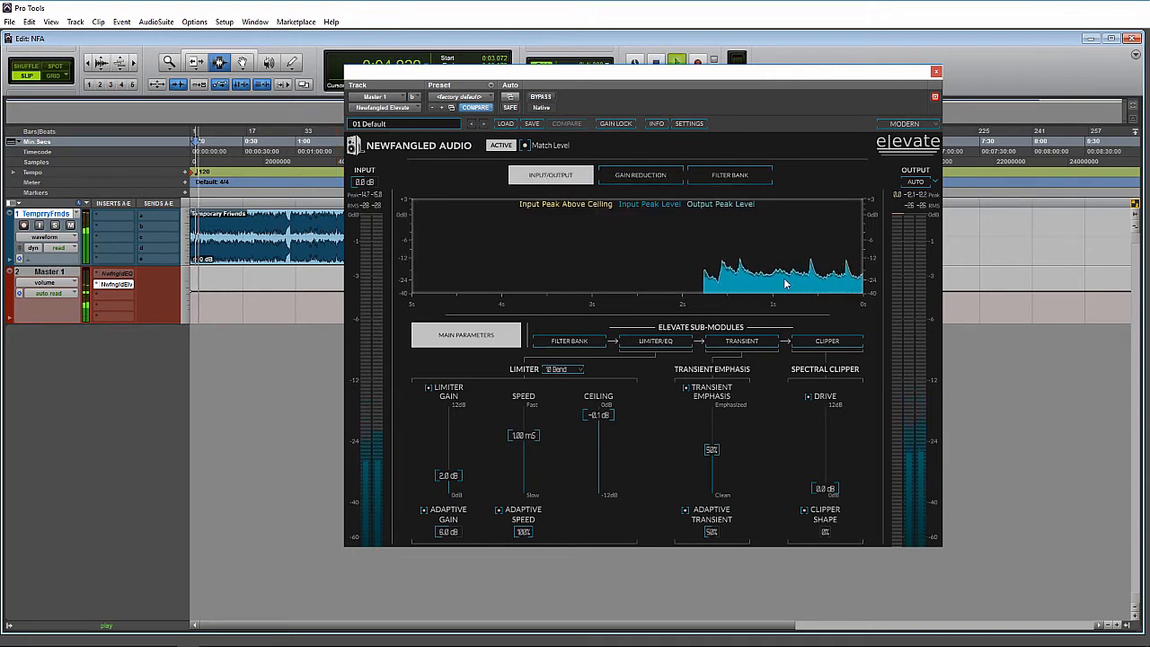
drag(448, 476, 451, 429)
drag(446, 384, 445, 376)
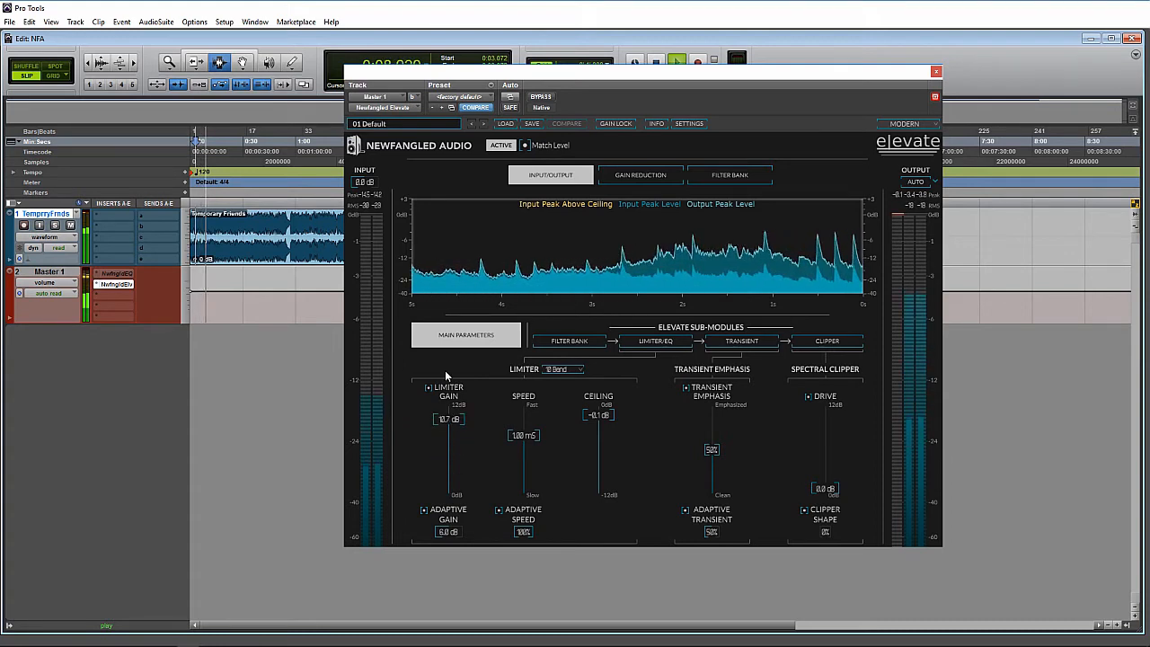
drag(437, 425, 448, 489)
Step: Show the gain reduction as stacked waveforms and raise the limiter gain to about 3.8 dB
click(640, 175)
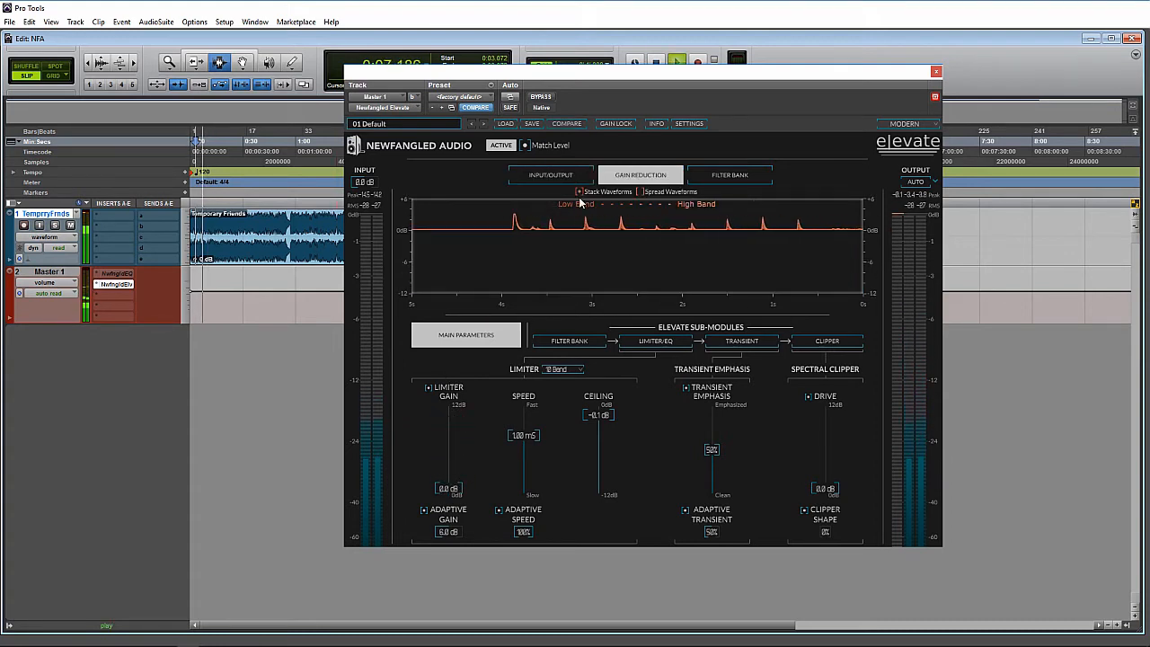
drag(441, 490, 446, 438)
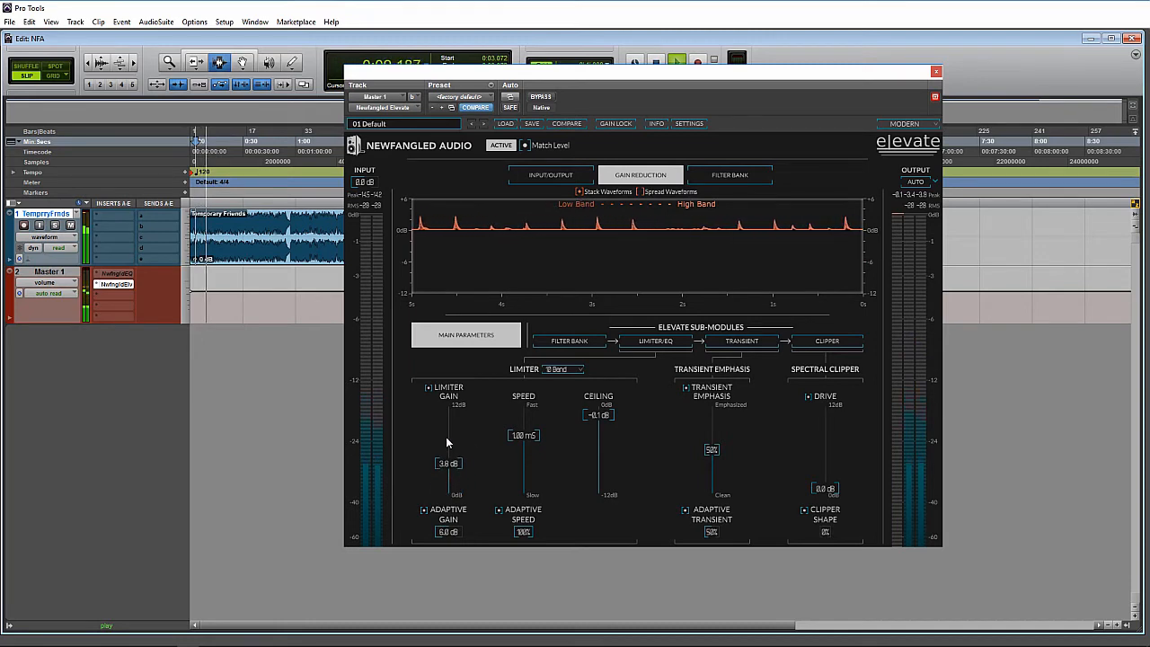
Step: Set the limiter speed to 0.00 mS and display the gain reduction as spread waveforms
drag(524, 434, 523, 373)
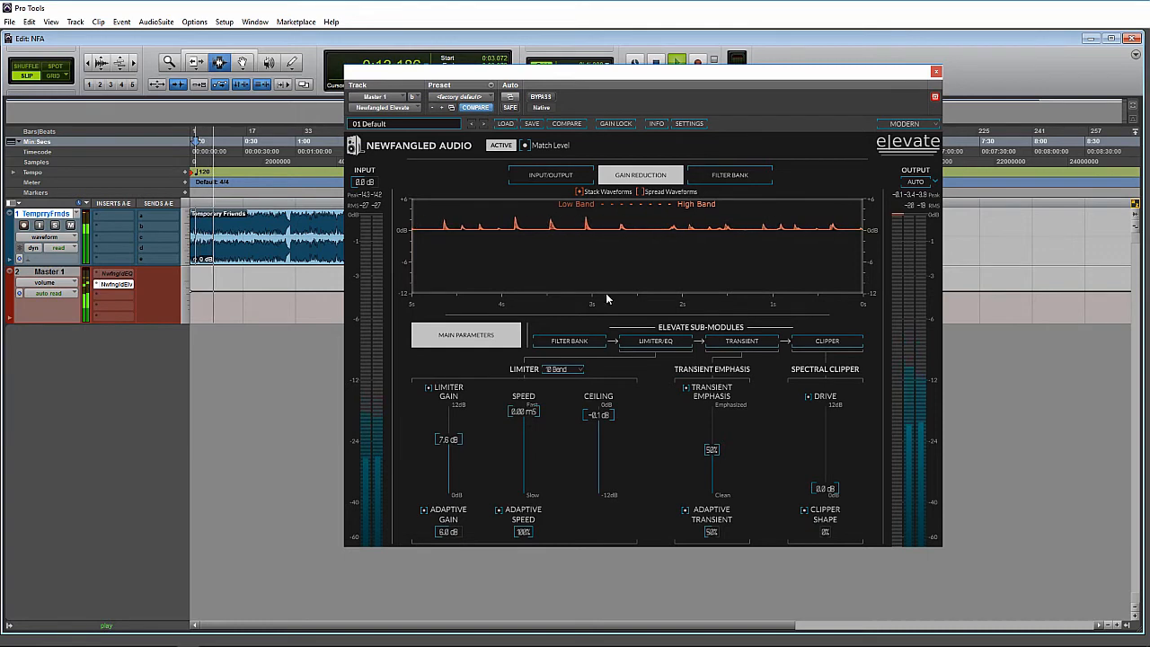
click(643, 193)
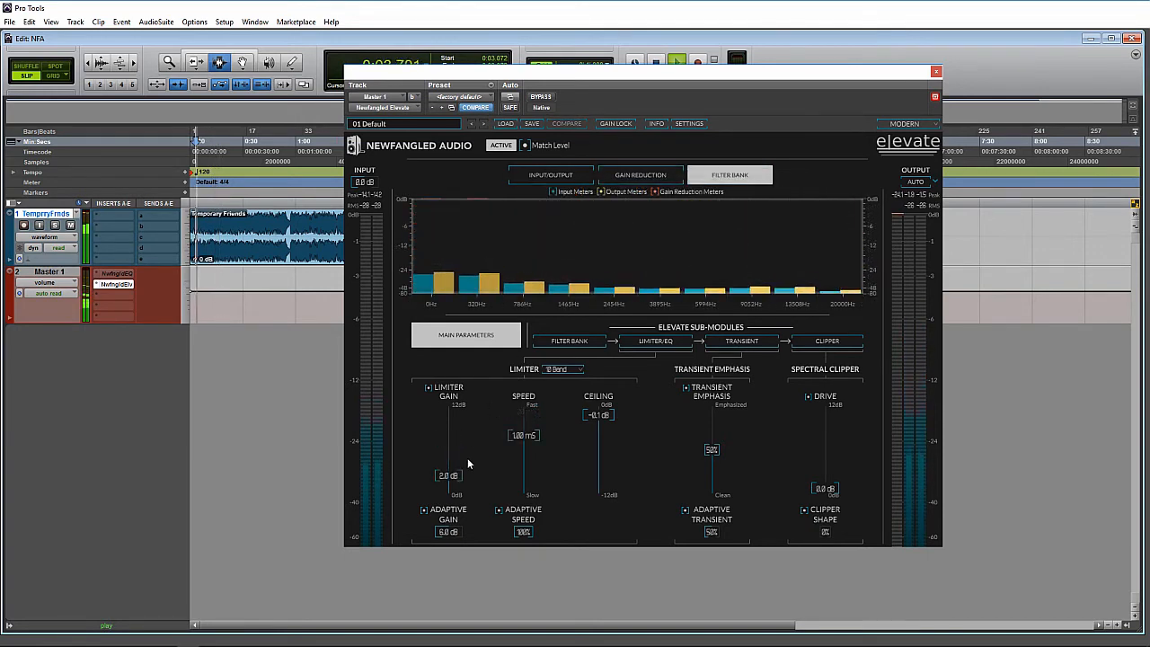
Step: Raise the limiter gain to 6.0 dB and set the limiter to 26 bands
drag(445, 475, 449, 422)
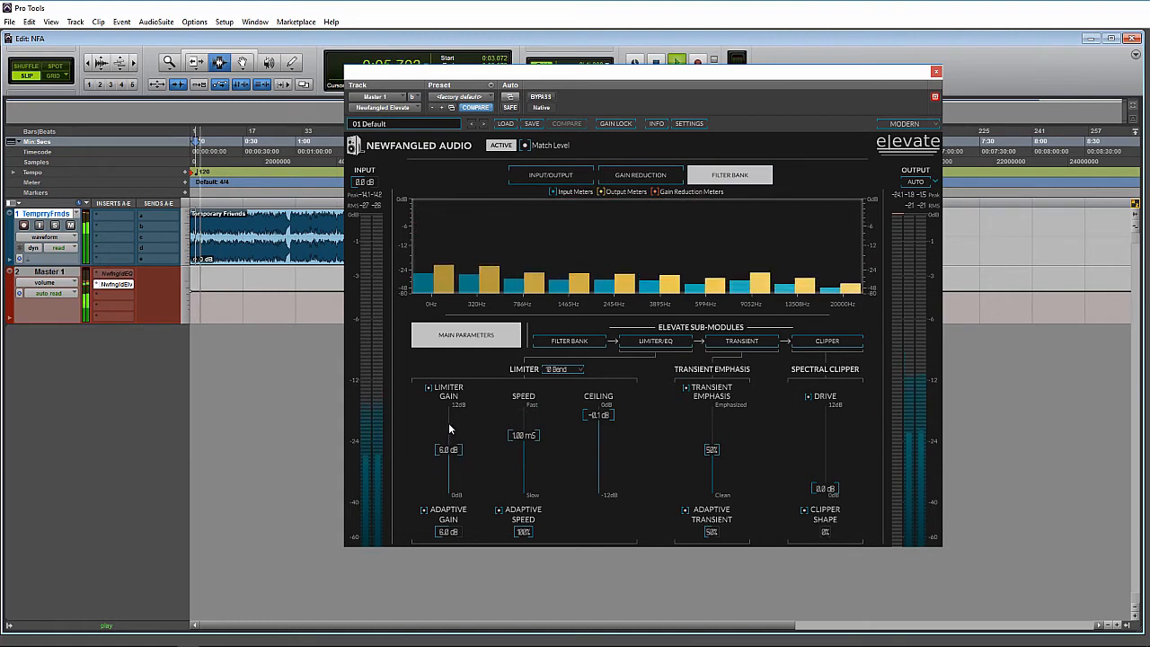
click(566, 358)
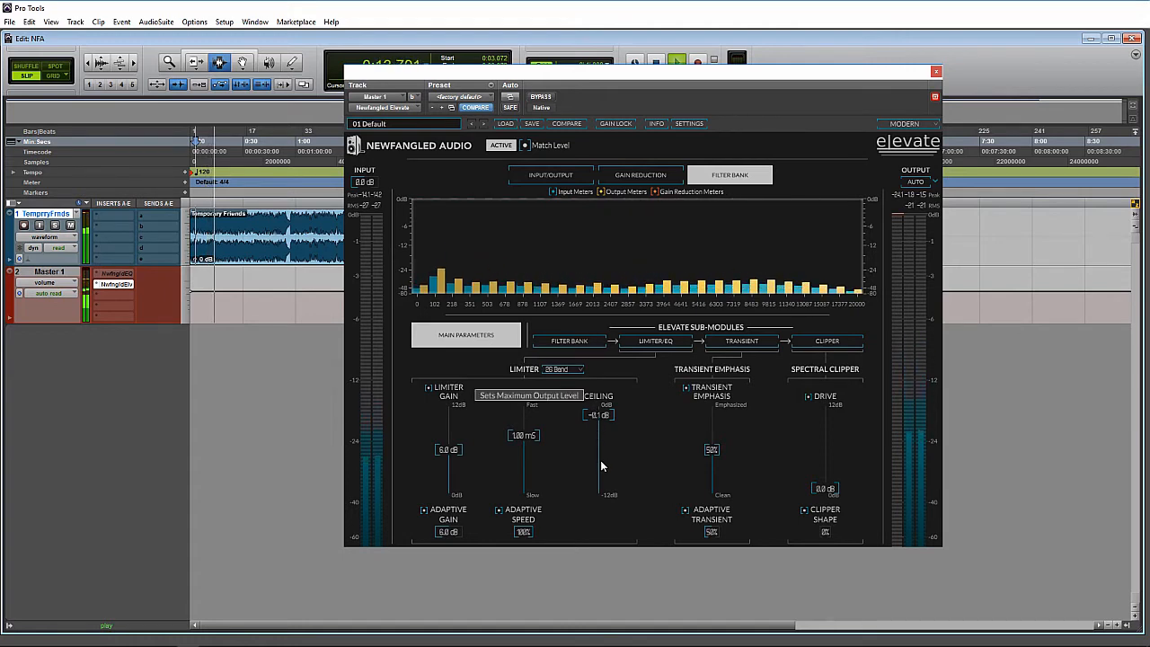
Step: Stop playback, show the spread gain reduction graph and audition the 26-band limiting
key(space)
click(639, 174)
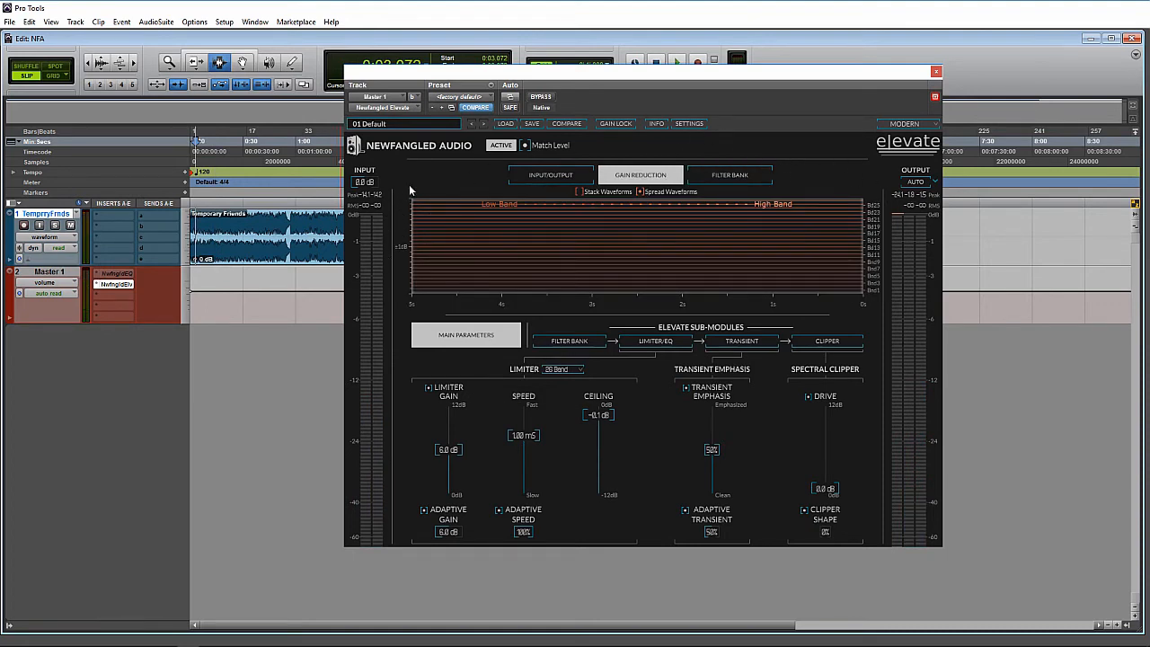
key(space)
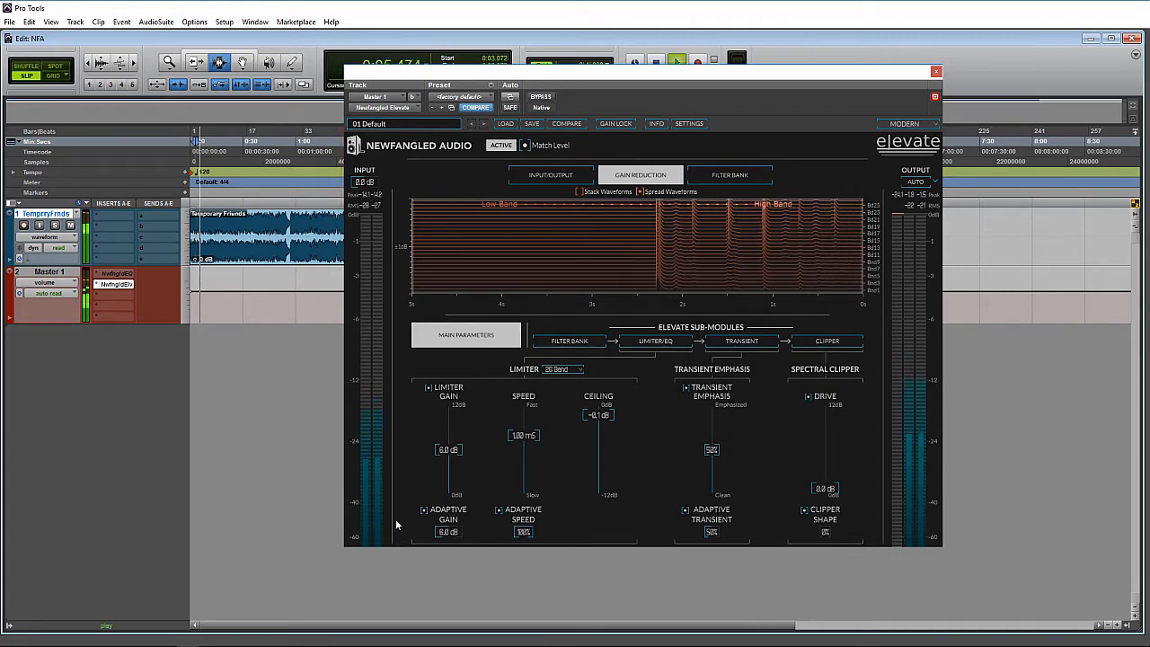
key(space)
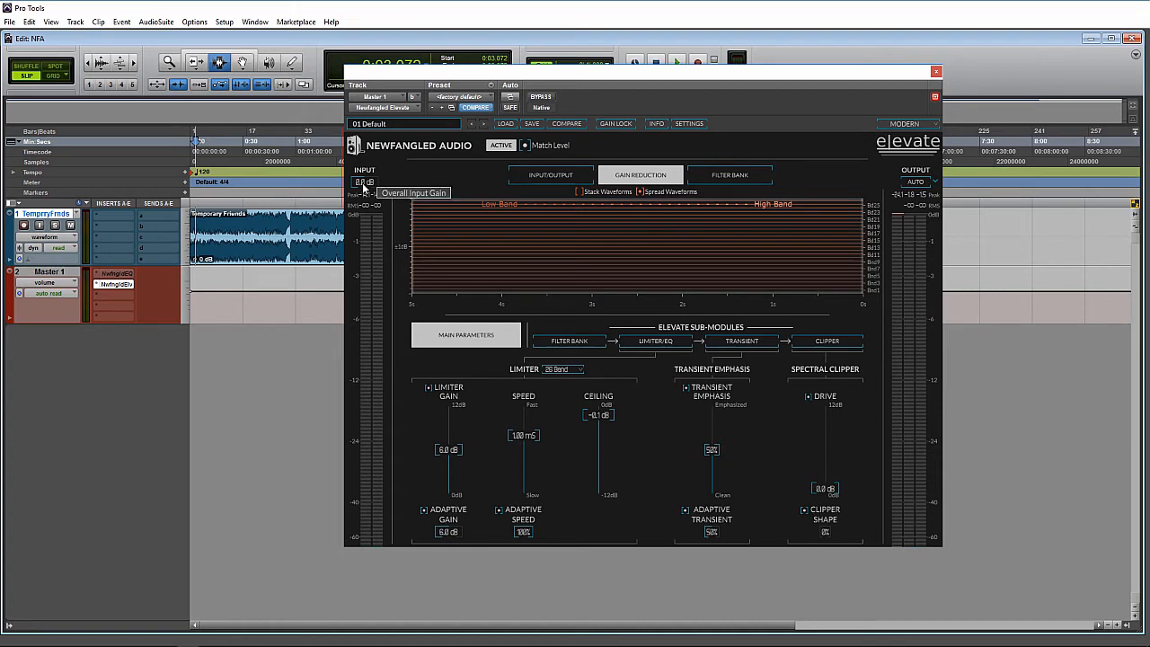
Step: Switch the output gain to Manual, try adjusting its level and return it to Automatic
click(936, 185)
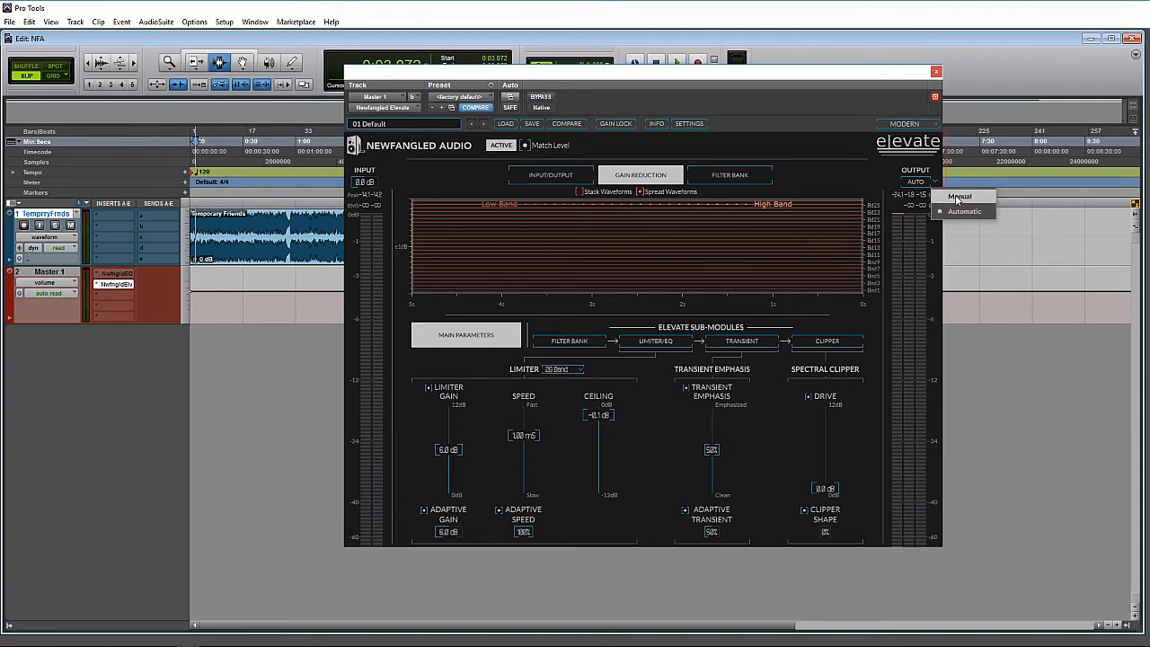
click(945, 193)
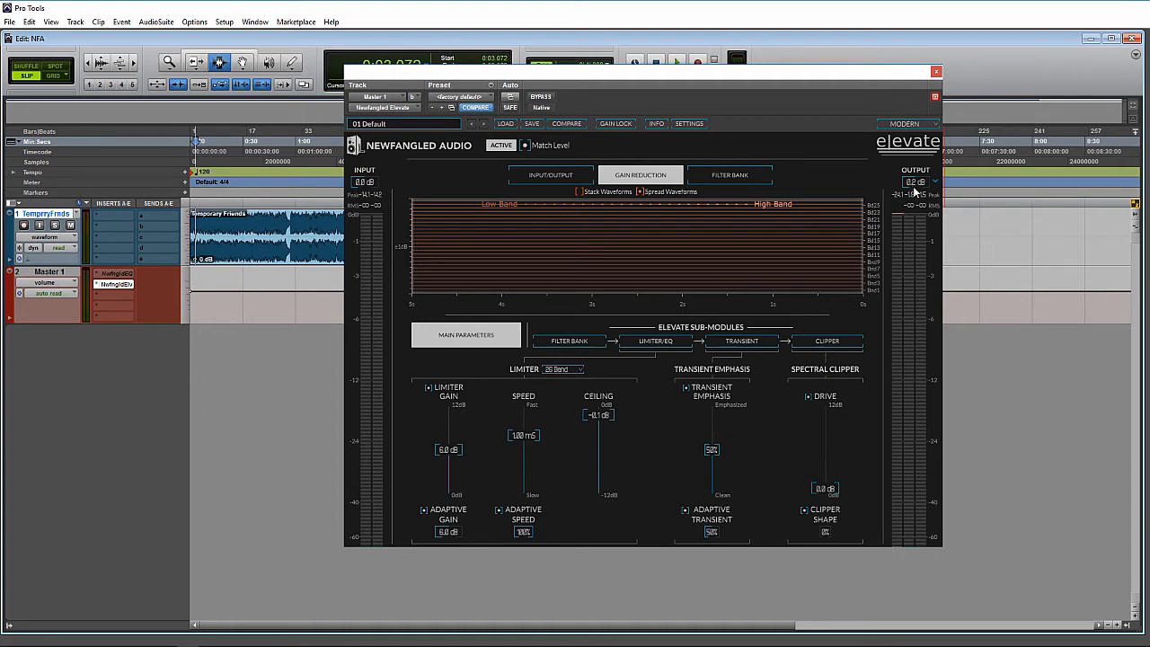
mouse_move(911, 189)
mouse_down()
mouse_move(915, 142)
mouse_move(917, 189)
mouse_up()
click(934, 184)
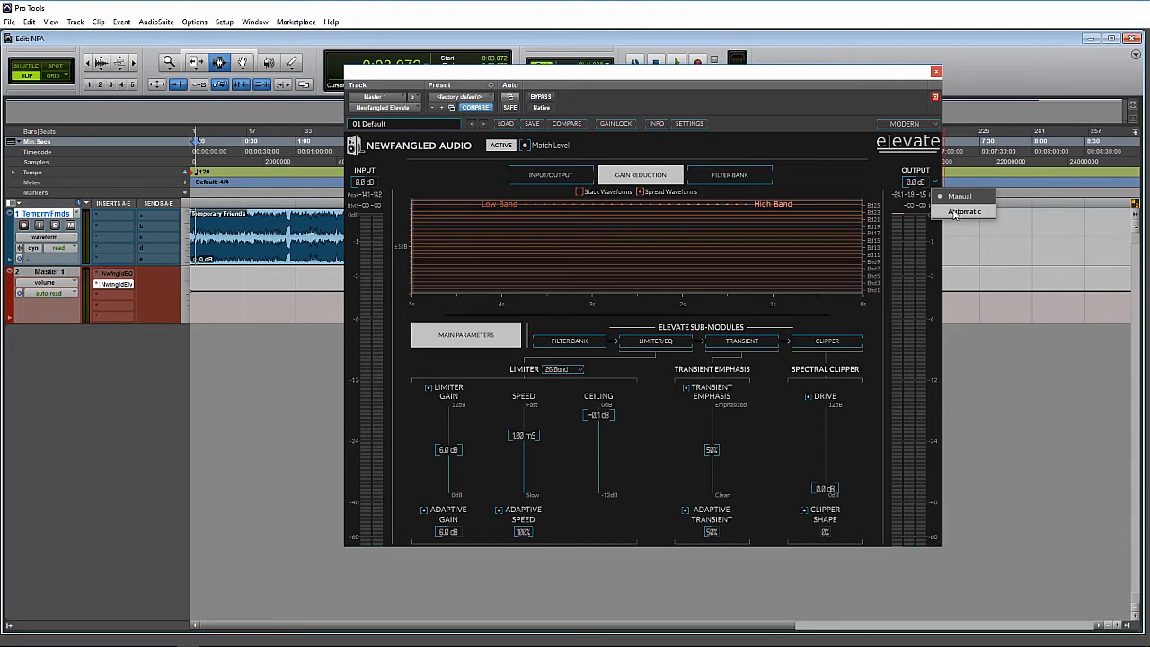
click(951, 210)
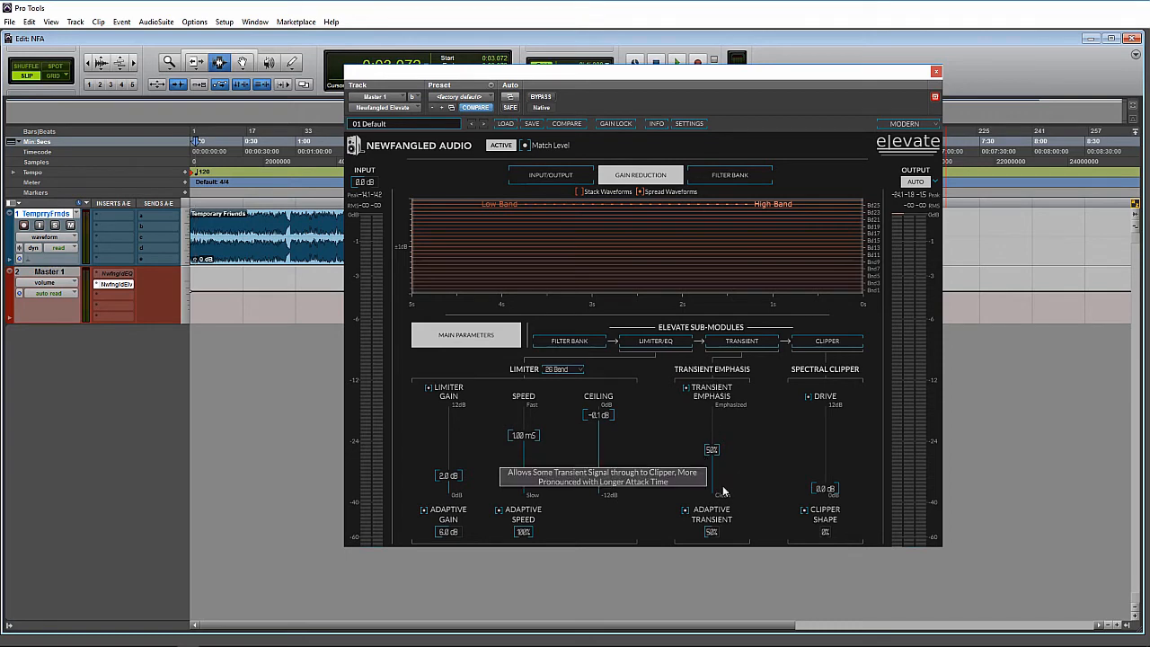
Step: Look through the Filter Bank, Limiter/EQ and Transient sub-modules
click(566, 341)
click(658, 344)
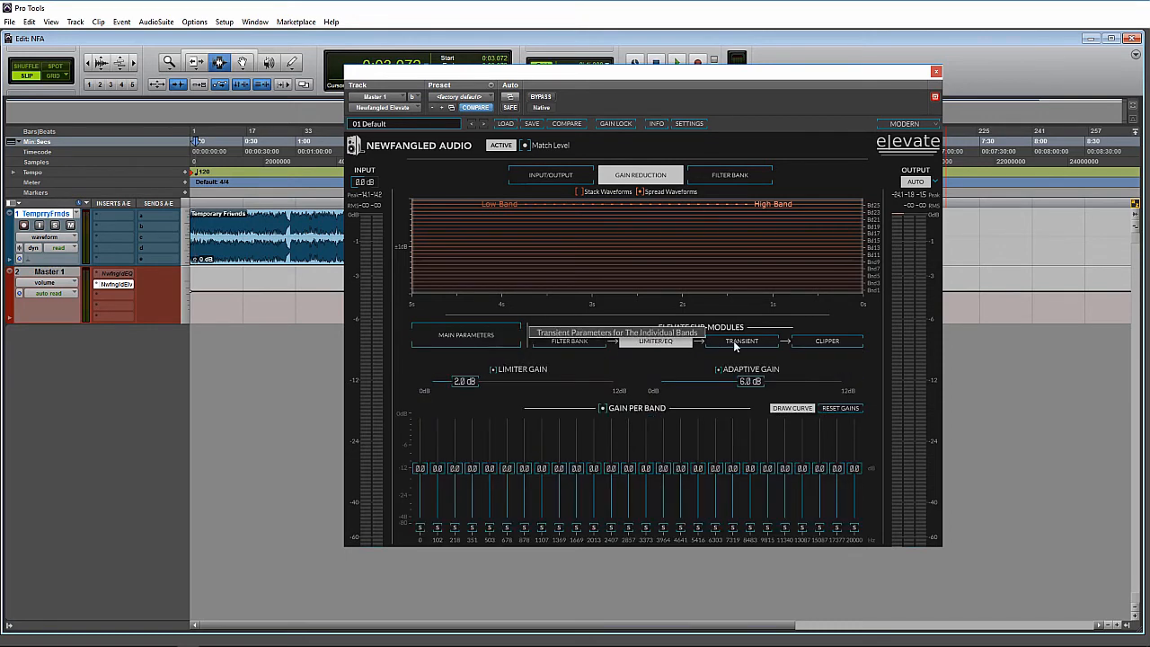
click(742, 346)
Step: Set the spectral clipper's drive to 0.5 dB in the Clipper sub-module and return to the main parameters
click(836, 346)
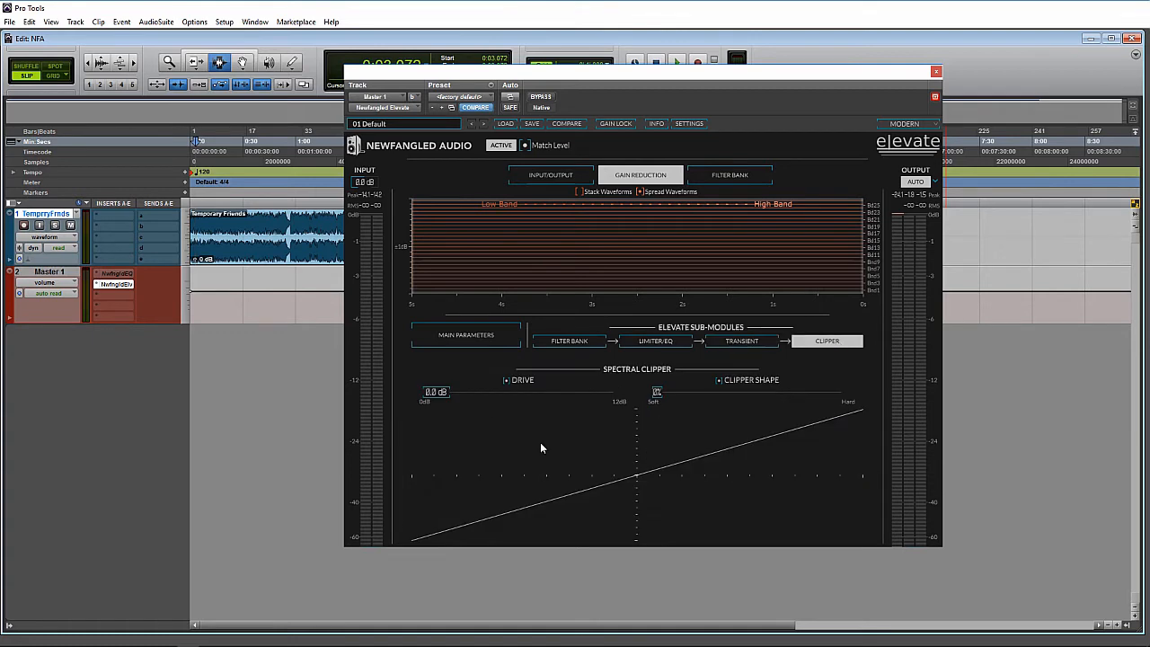
mouse_move(438, 393)
mouse_down()
mouse_move(582, 395)
mouse_move(458, 394)
mouse_up()
click(489, 343)
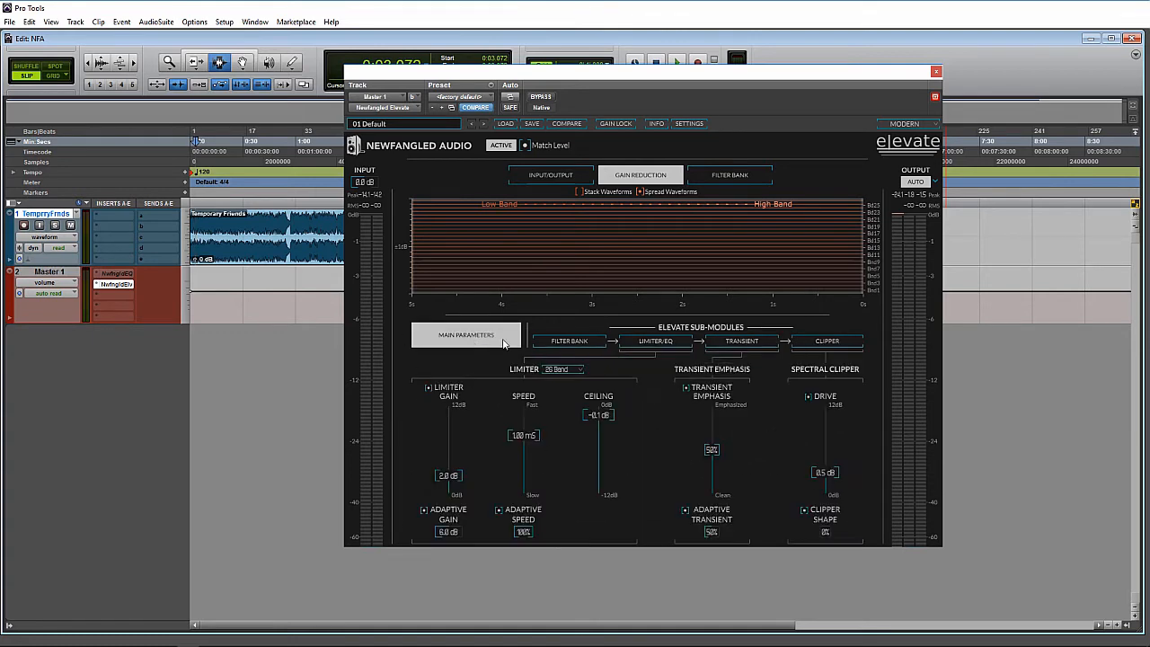
Step: Try the limiter with 15 bands and with 13 bands
click(575, 369)
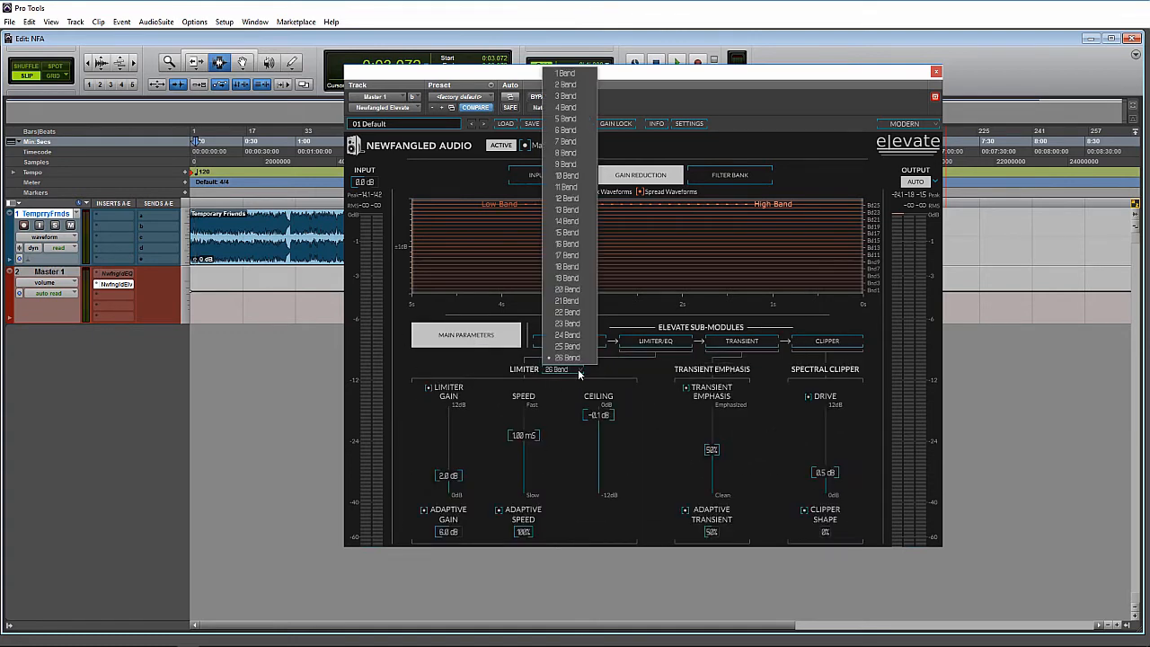
click(566, 233)
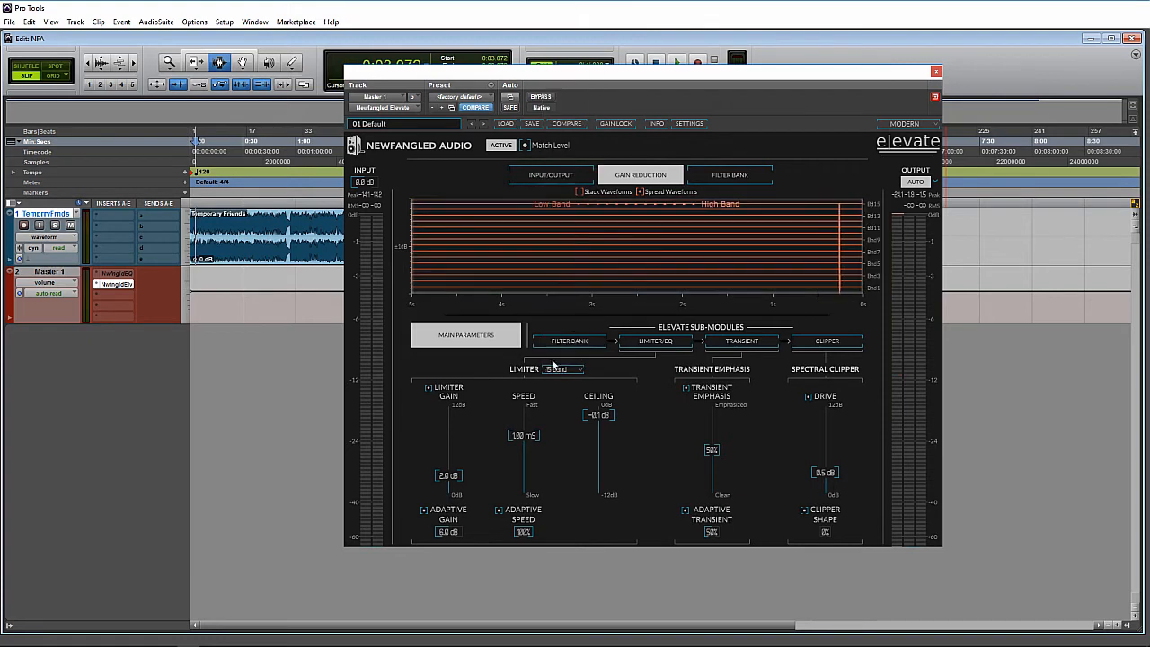
click(557, 368)
click(566, 210)
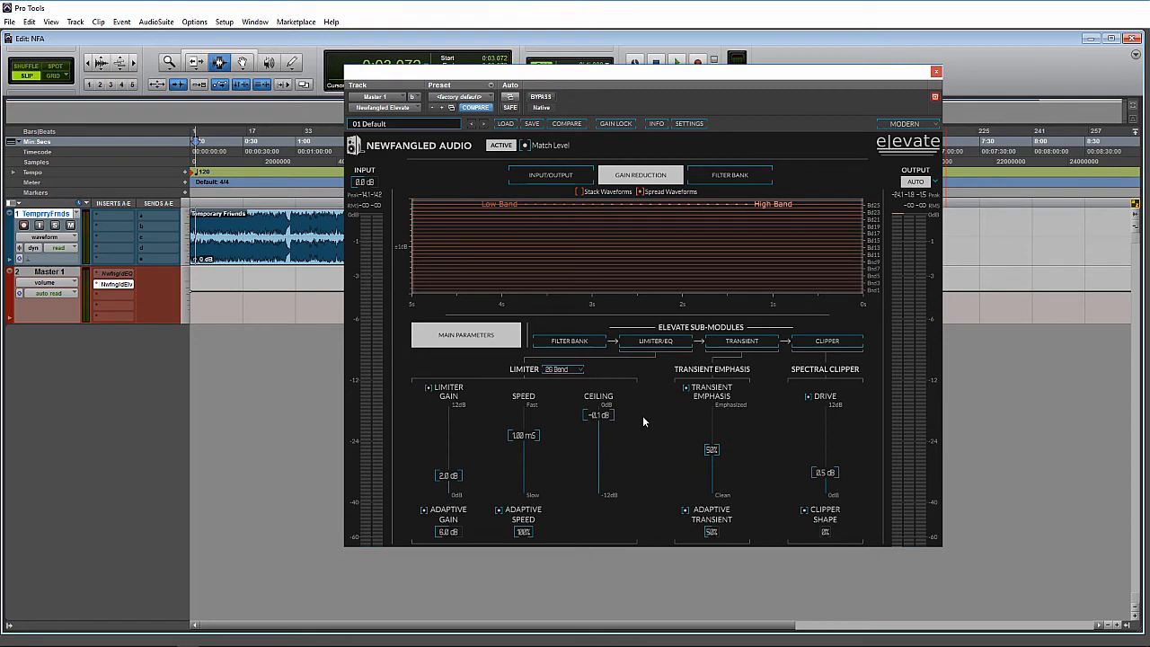
Step: Toggle the limiter gain's switch and back again, and raise the transient emphasis to 86%
click(429, 389)
click(429, 389)
mouse_move(713, 428)
drag(711, 450, 713, 413)
drag(709, 448, 712, 407)
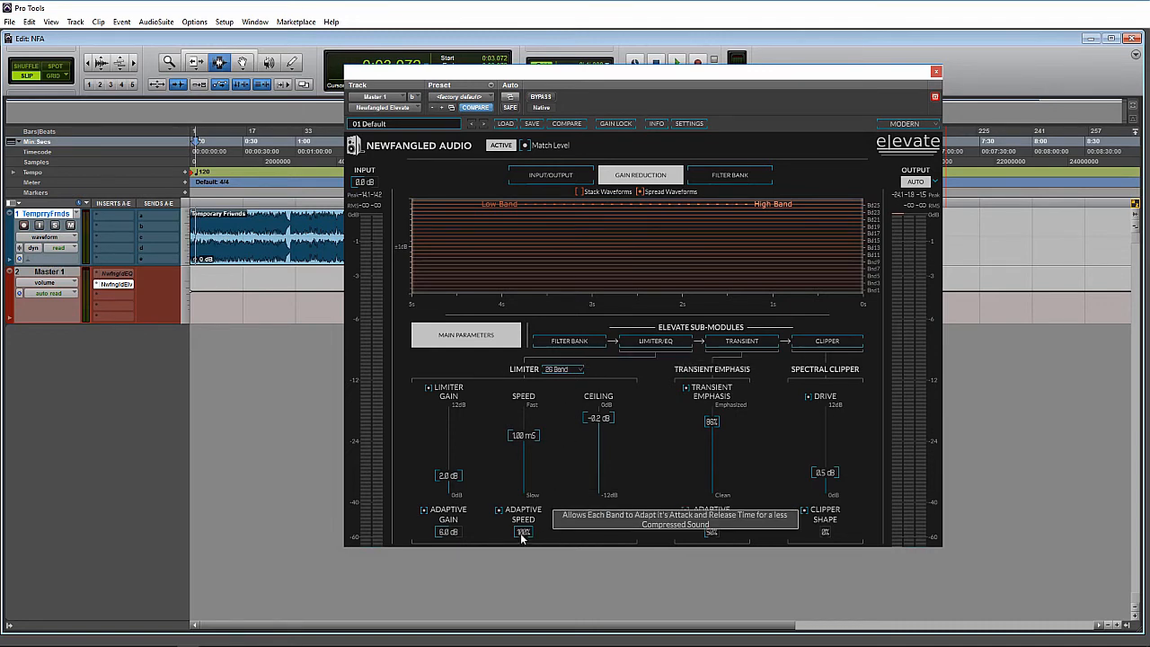
Step: Sweep the adaptive speed down and back to 100%, and sweep the adaptive gain, leaving it at 12.0 dB
drag(521, 534, 530, 620)
drag(523, 531, 529, 446)
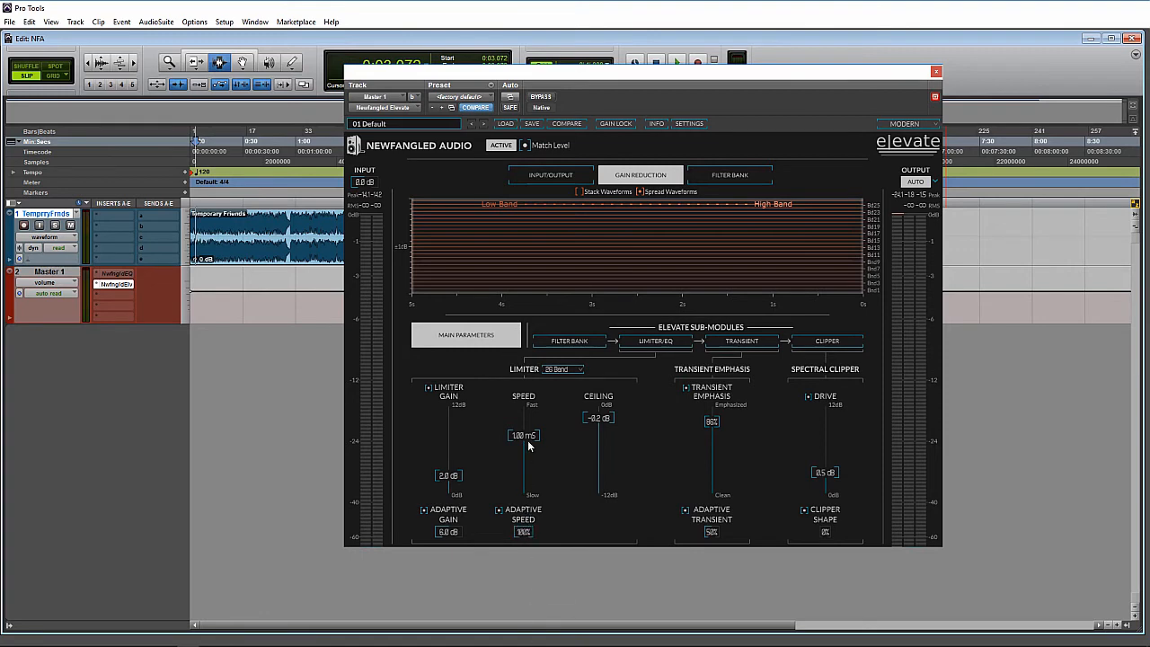
drag(441, 551, 432, 600)
drag(444, 526, 454, 450)
drag(452, 534, 450, 618)
double_click(454, 532)
Step: In the Filter Bank, shift band 9's frequency to 1353 Hz and solo bands 9, 10 and 11
click(564, 343)
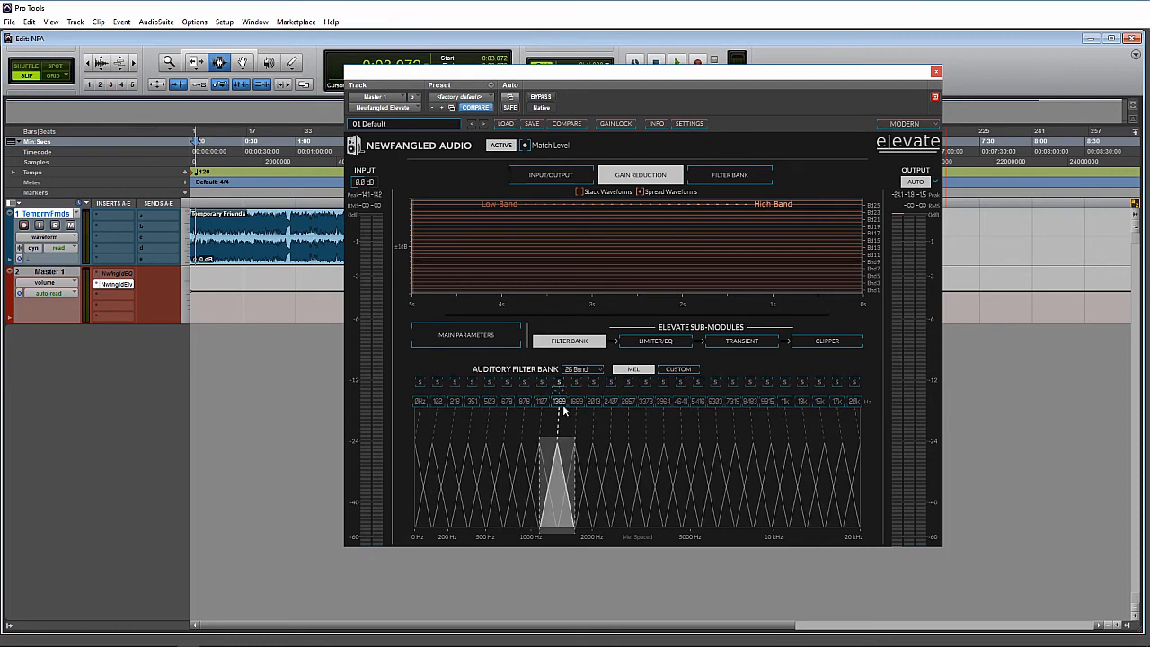
mouse_move(560, 399)
mouse_down()
mouse_move(601, 405)
mouse_move(464, 407)
mouse_move(562, 405)
mouse_up()
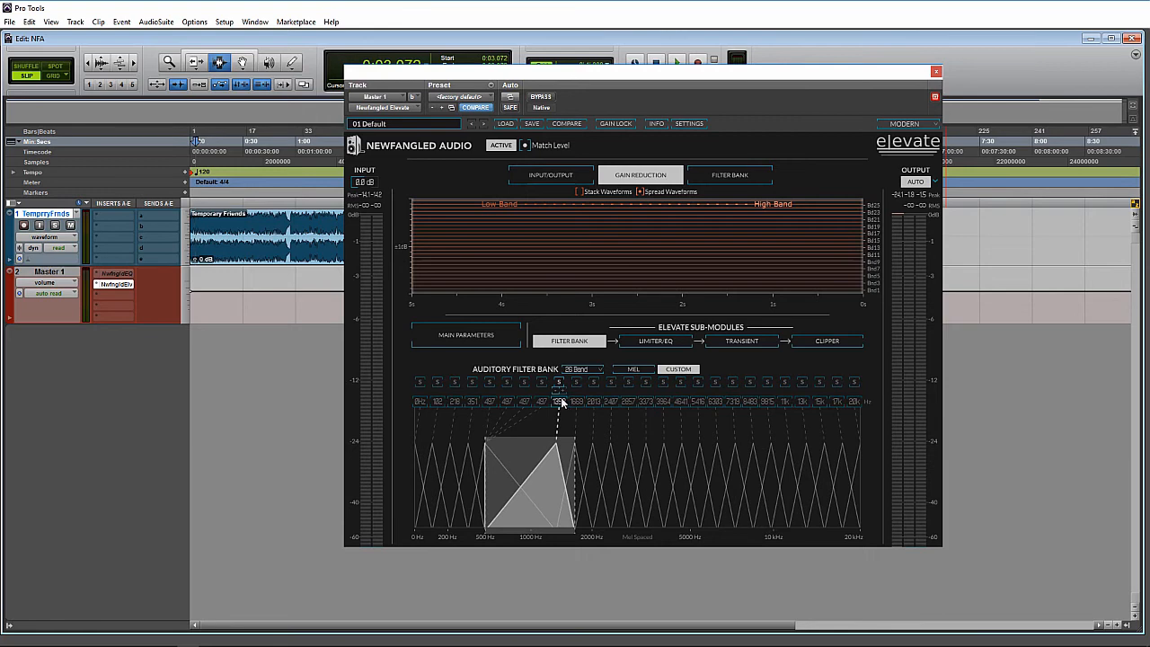
click(558, 381)
click(577, 382)
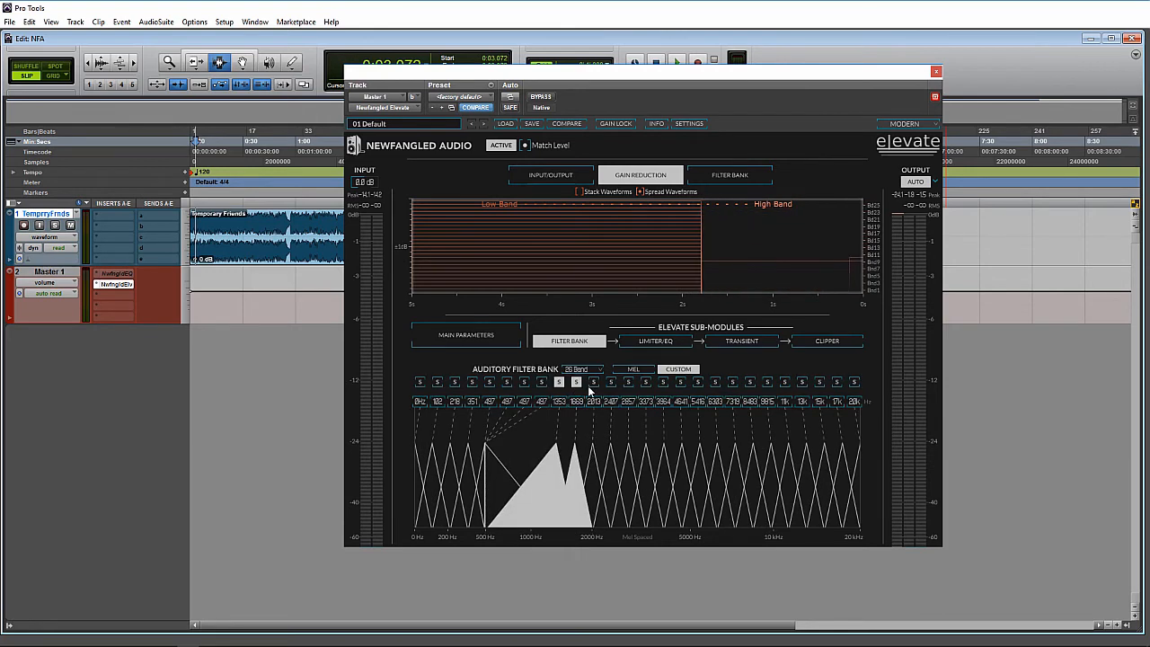
click(593, 382)
key(F5)
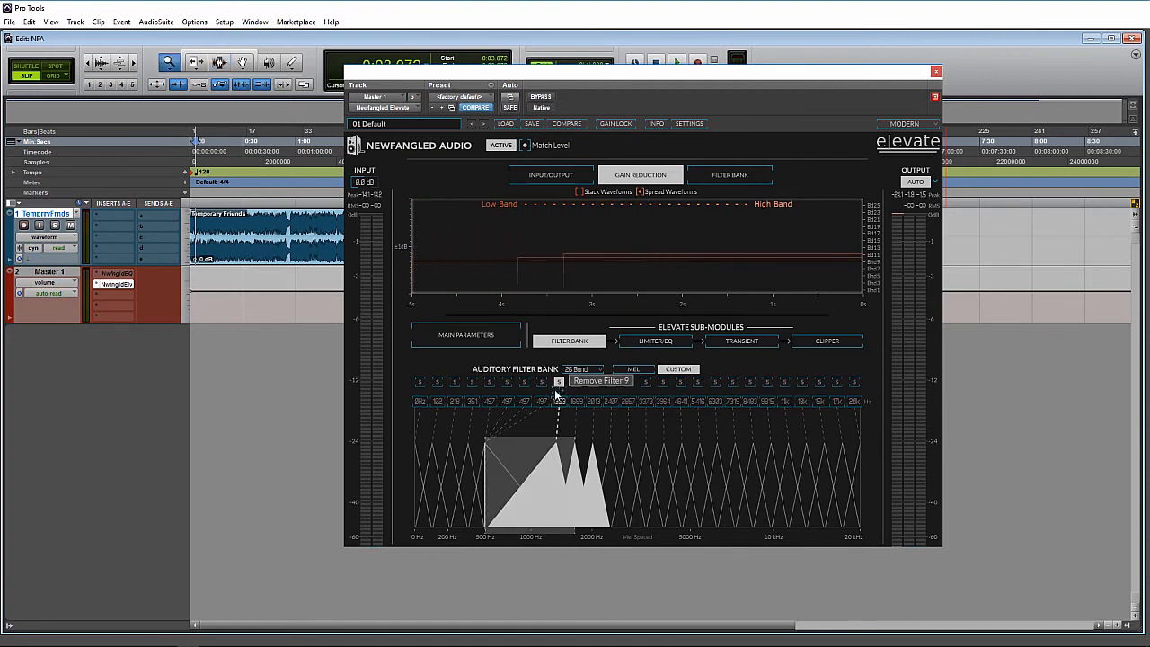
Step: Remove filters 9 and 8 from the filter bank, and insert new filters after filters 8 and 9
click(554, 390)
click(544, 392)
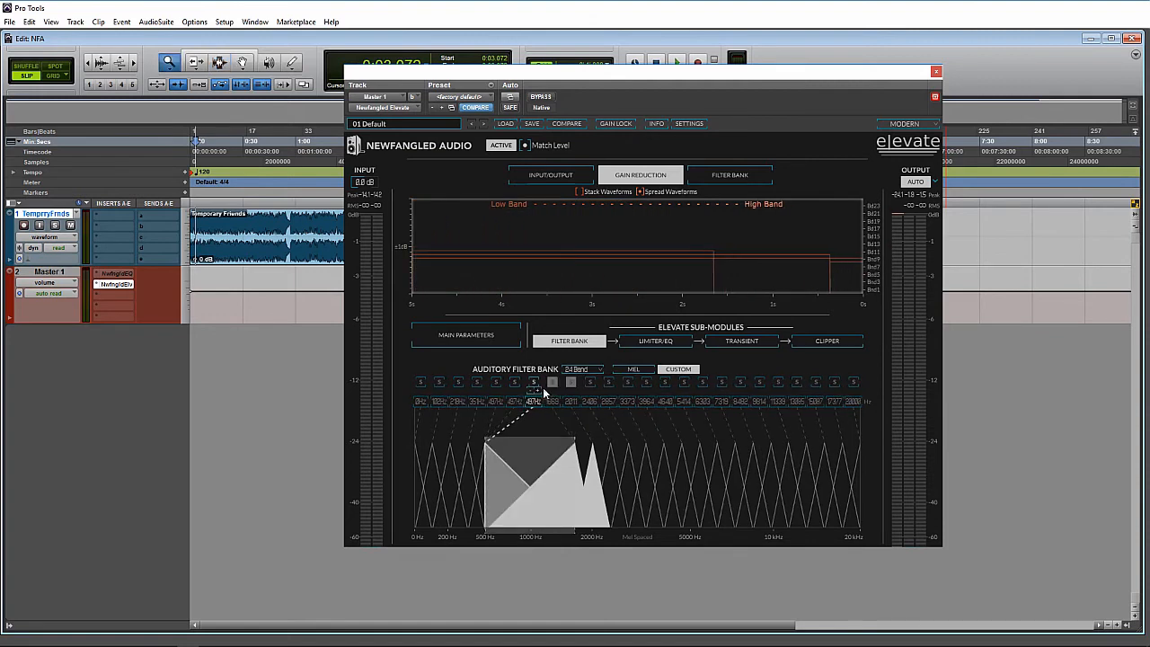
click(557, 392)
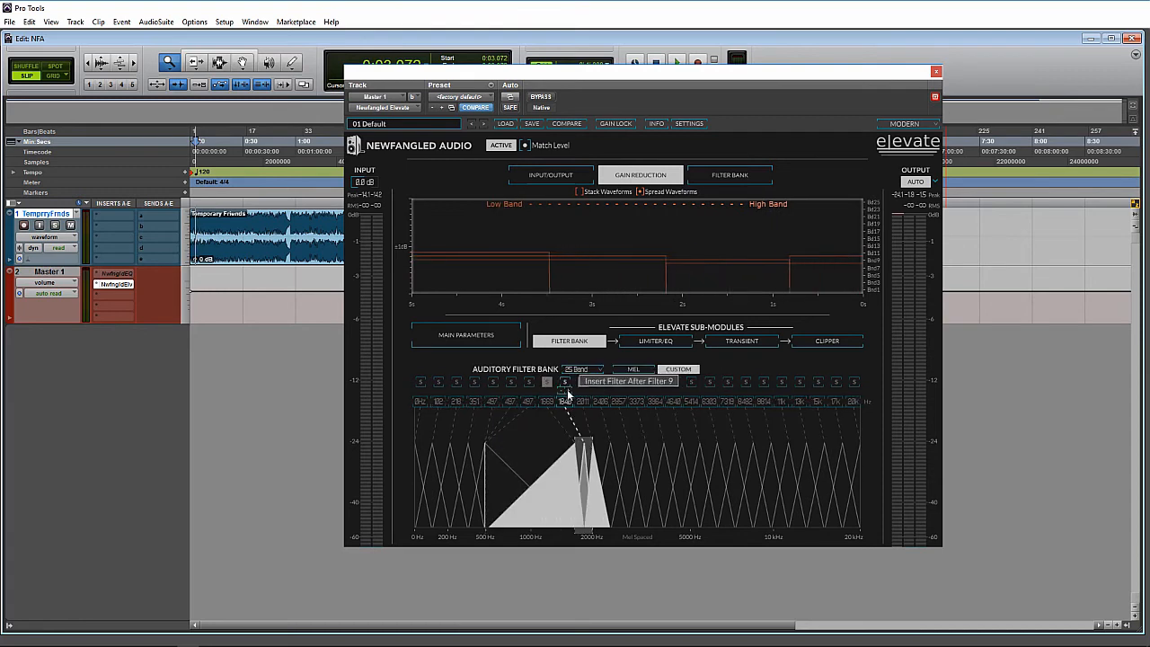
click(567, 392)
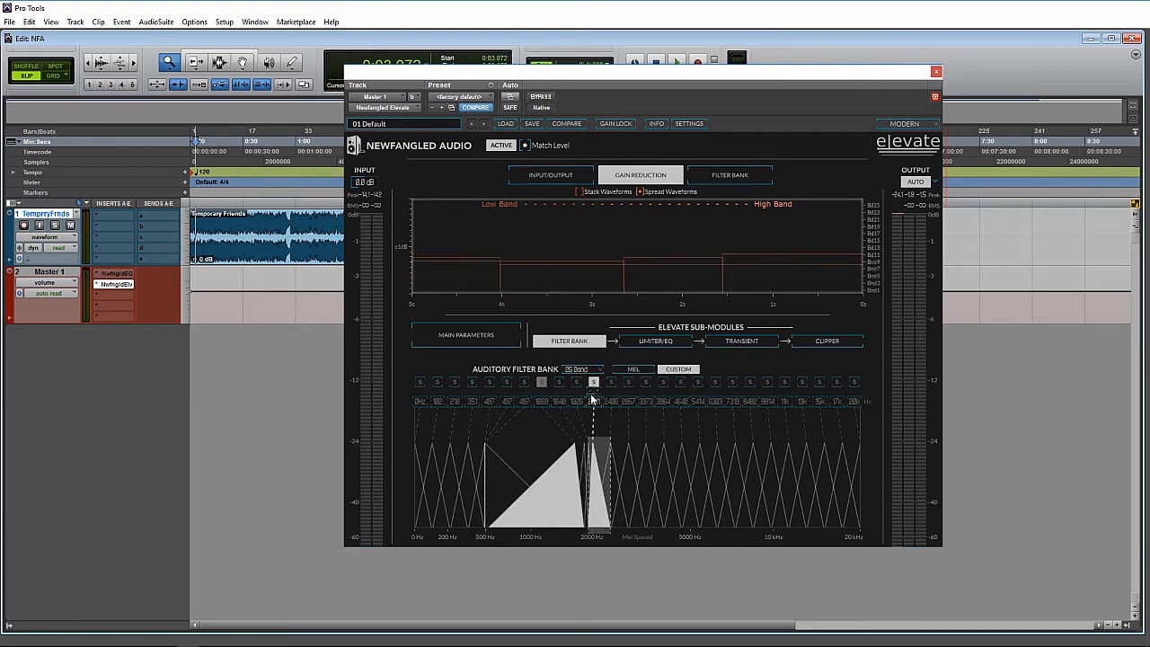
Step: Restore the filter bank's Mel spacing and move band 12 to 2595 Hz and band 16 to 5437 Hz
click(634, 370)
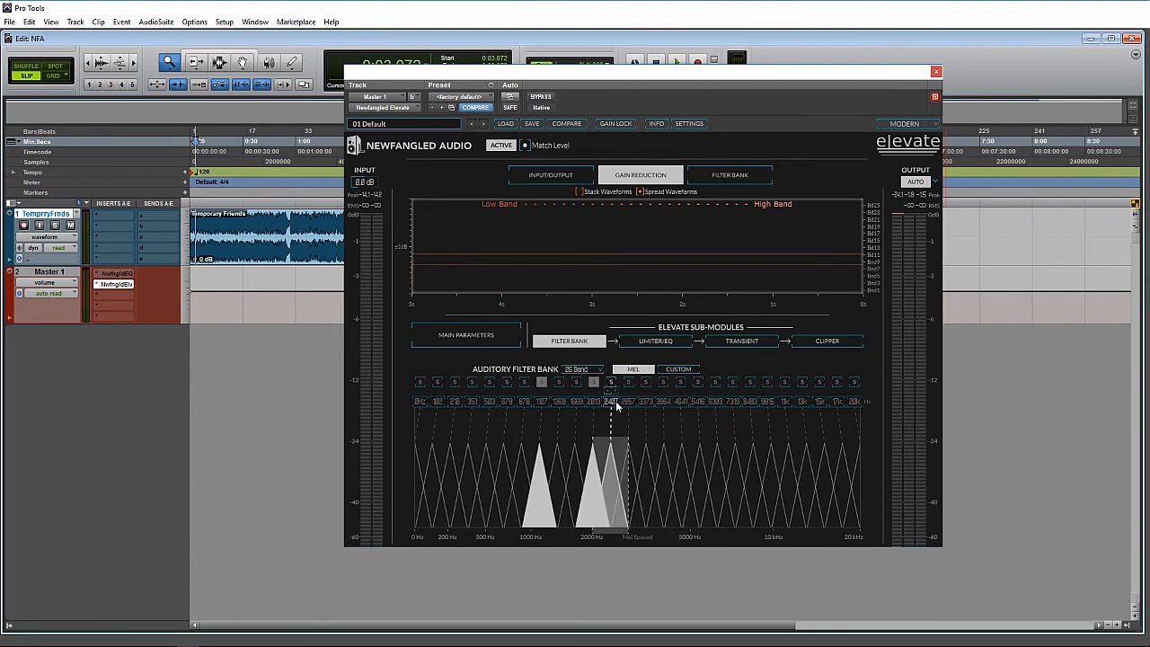
drag(615, 401, 842, 405)
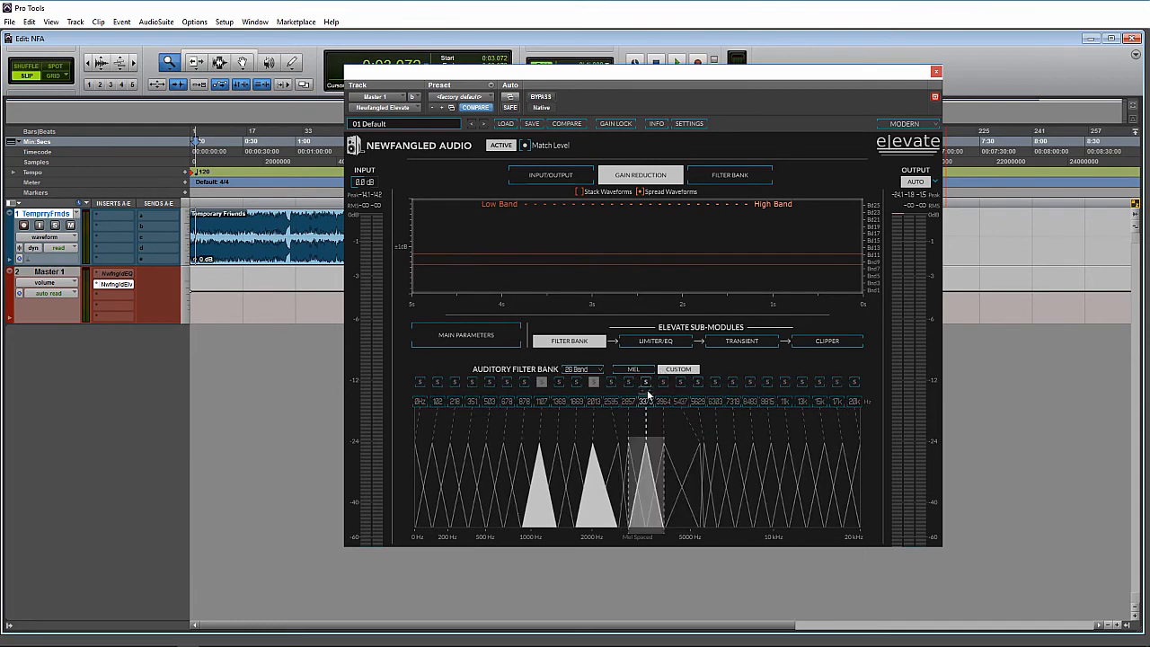
Step: Lower the gain of band 10 to -1.3 dB in the Limiter/EQ sub-module
click(645, 343)
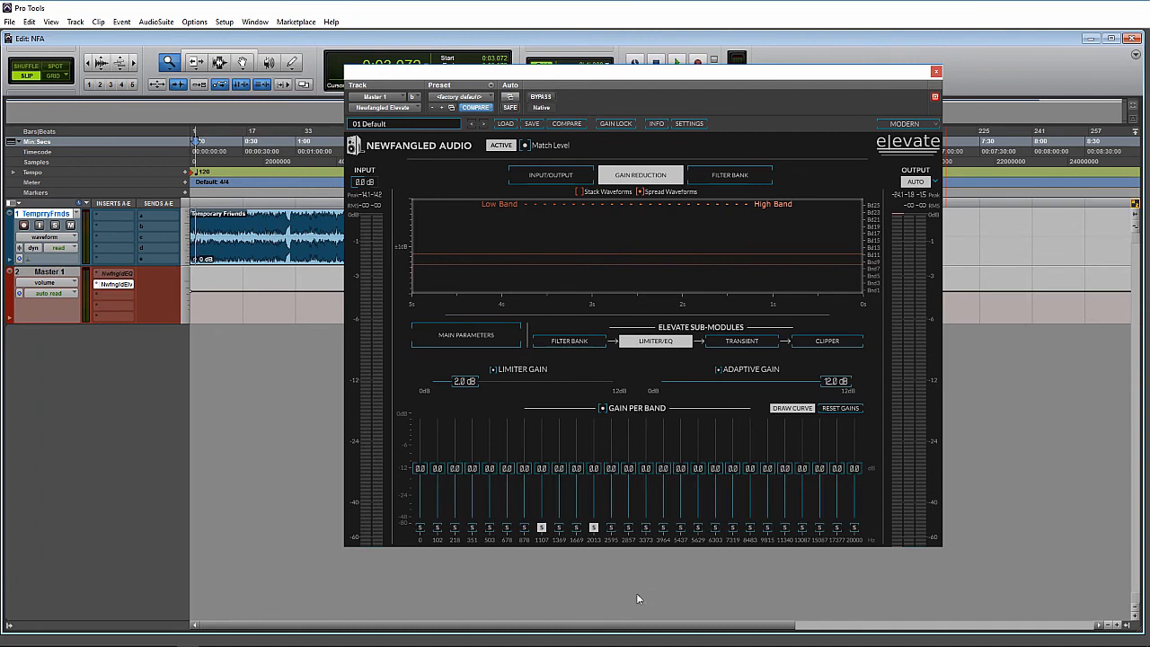
key(space)
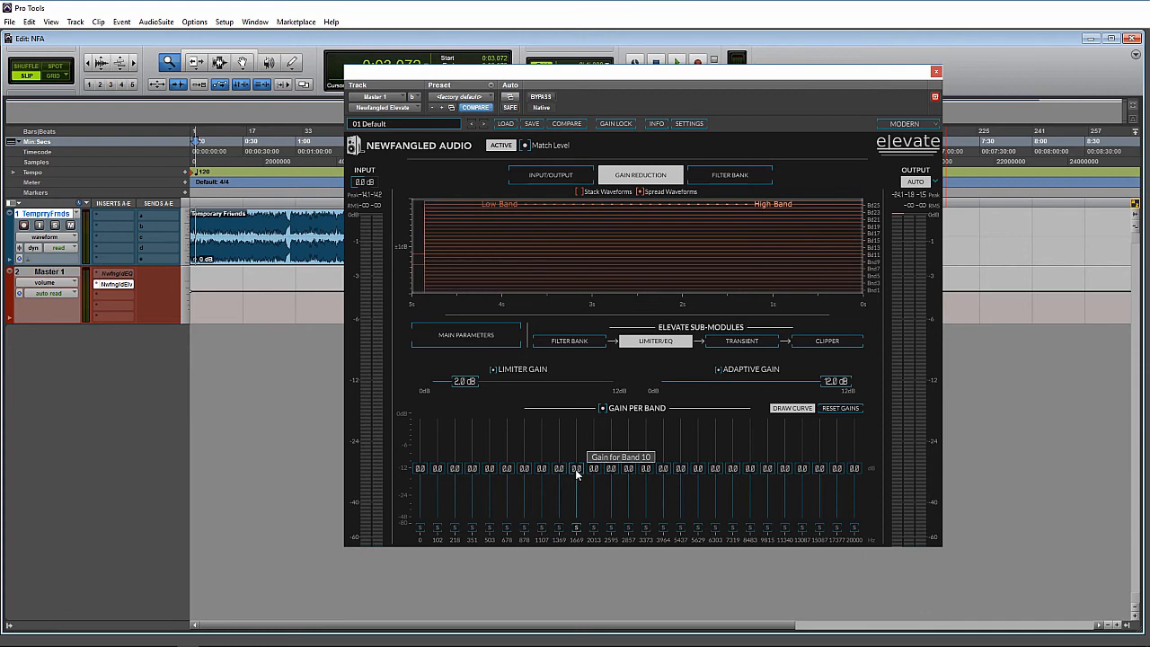
mouse_move(575, 469)
mouse_down()
mouse_move(577, 442)
mouse_move(580, 479)
mouse_up()
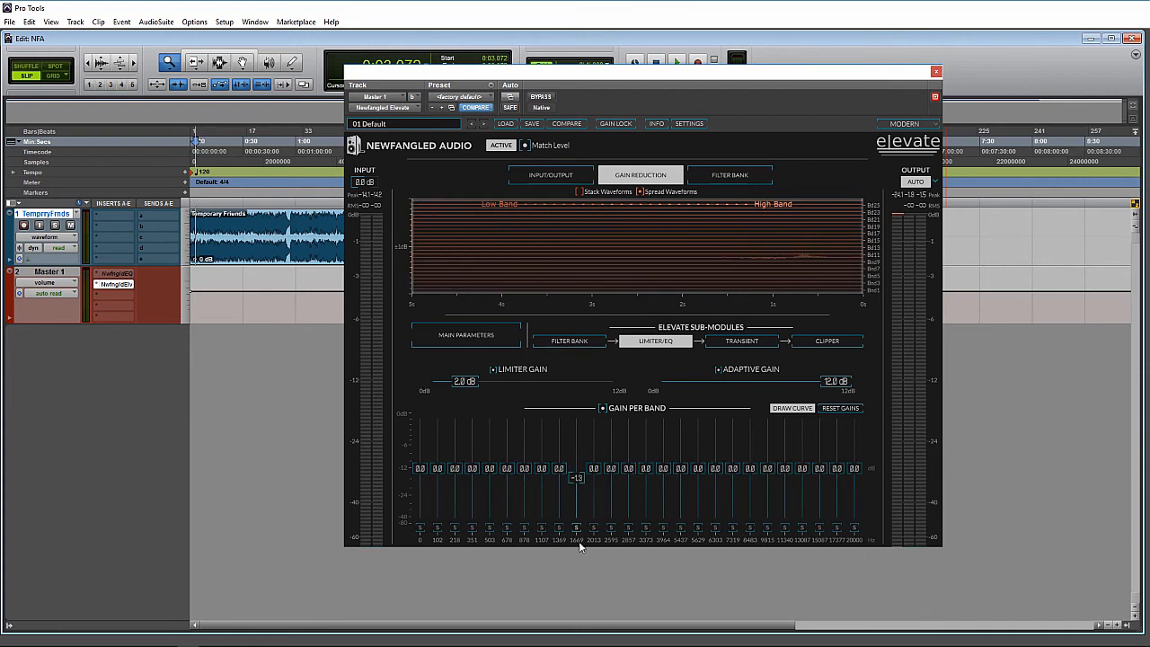
Step: Check the filter bank layout, return to Limiter/EQ and raise the gain of band 9
click(568, 342)
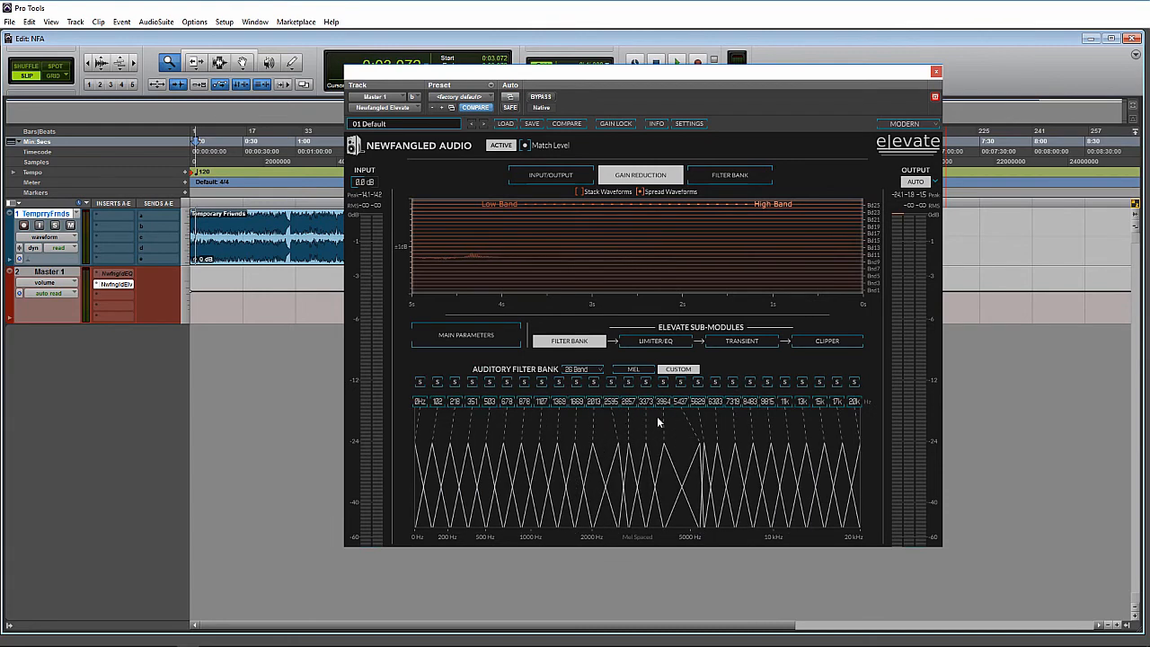
click(653, 342)
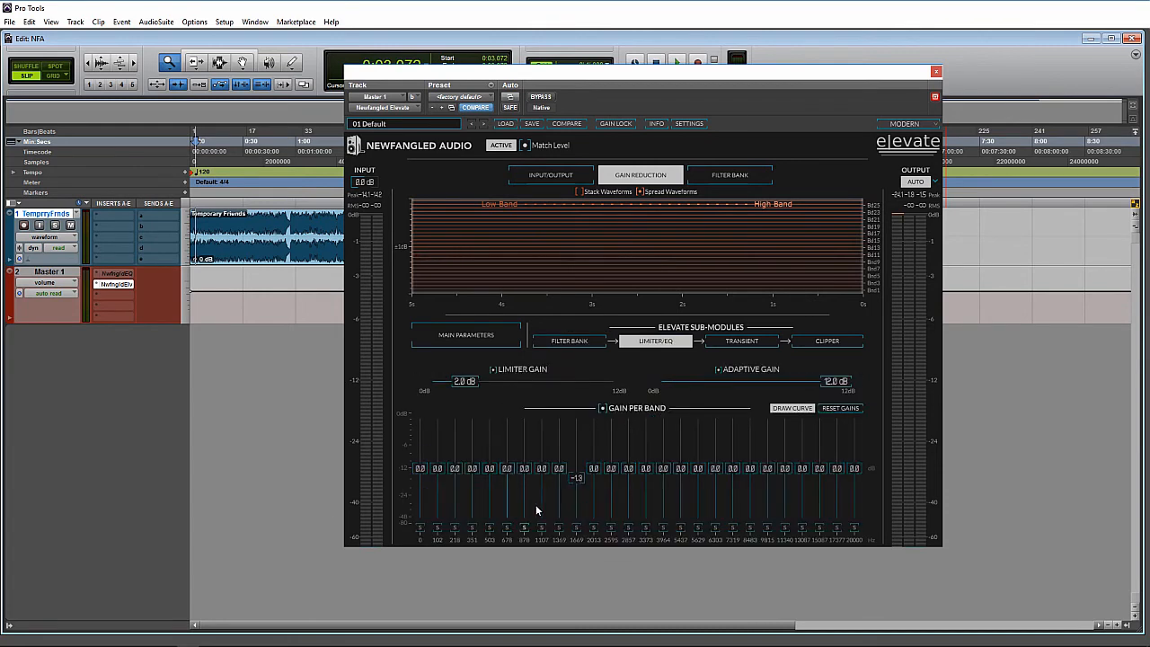
drag(557, 469, 563, 433)
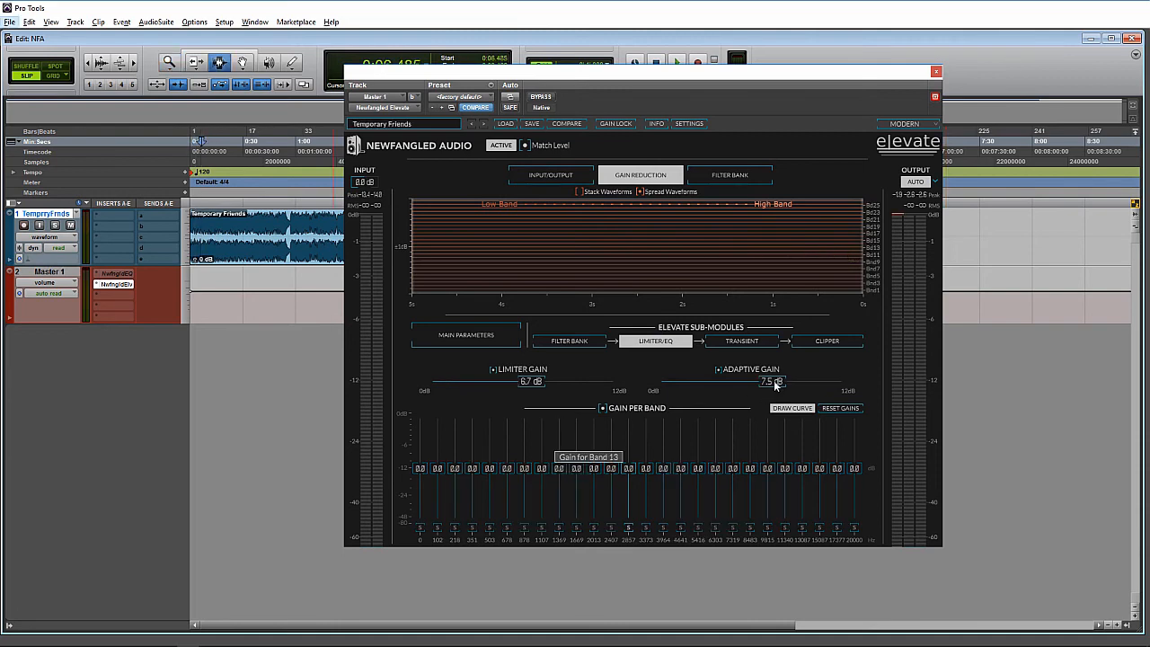
Step: Lower the adaptive gain of the Temporary Friends preset to about 6.9 dB
mouse_move(771, 385)
mouse_down()
mouse_move(732, 382)
mouse_move(810, 382)
mouse_move(751, 381)
mouse_move(763, 389)
mouse_up()
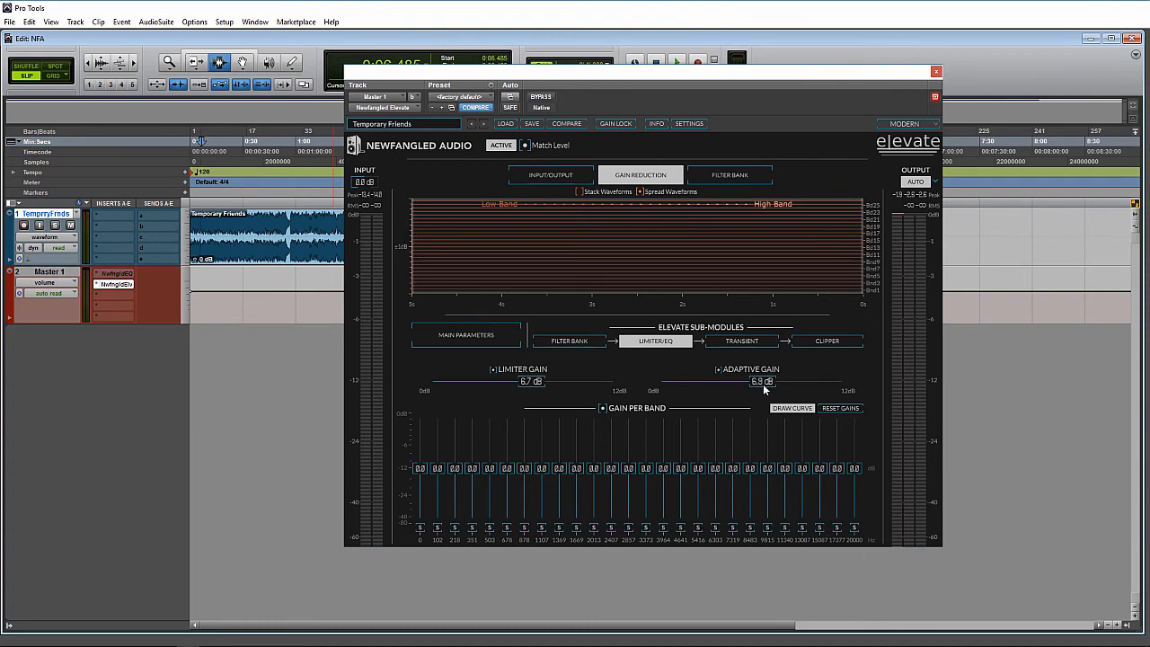
Step: Raise the adaptive gain in the Limiter/EQ sub-module and show the Transient sub-module
drag(764, 388, 799, 384)
click(742, 341)
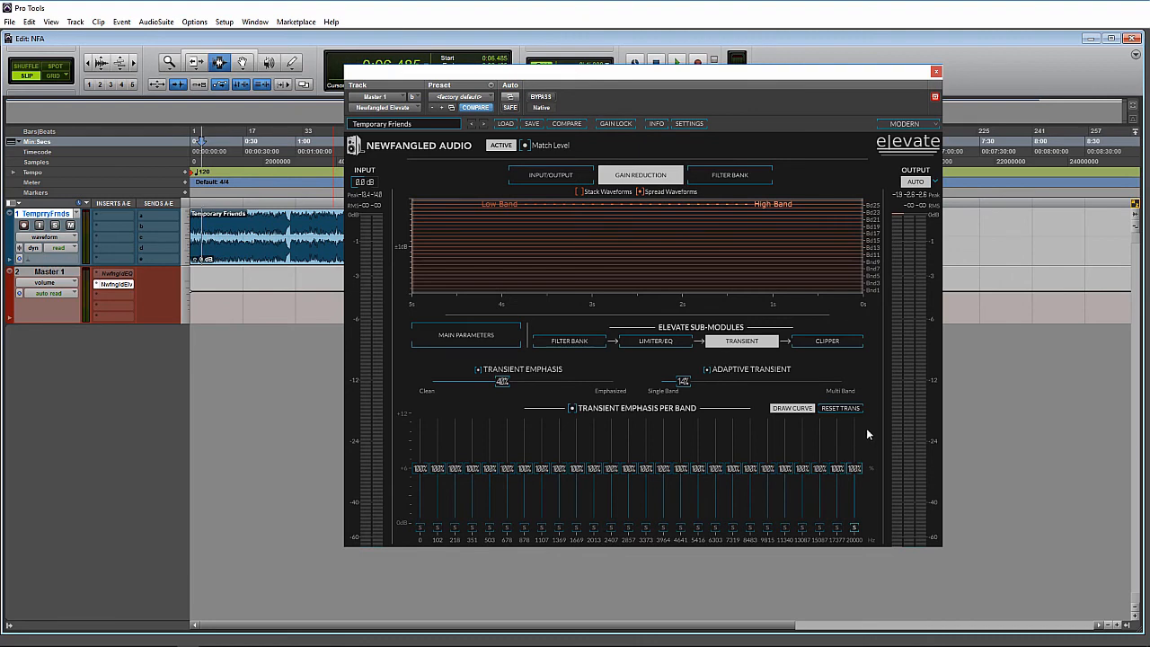
Step: Lower the transient emphasis of the 9815 Hz and 7319 Hz bands, and reset the per-band transient values
drag(769, 468, 765, 520)
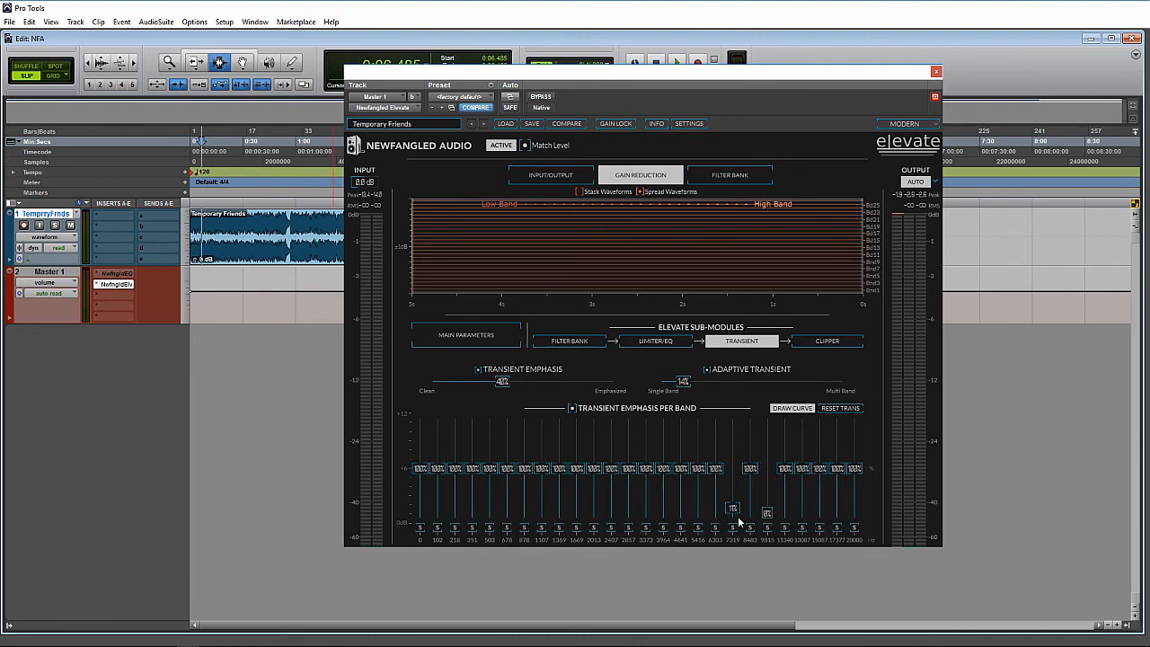
click(838, 410)
Step: Draw a wavy transient emphasis curve across all bands and reset it
click(793, 409)
mouse_move(848, 462)
mouse_down()
mouse_move(668, 505)
mouse_move(488, 437)
mouse_move(402, 482)
mouse_up()
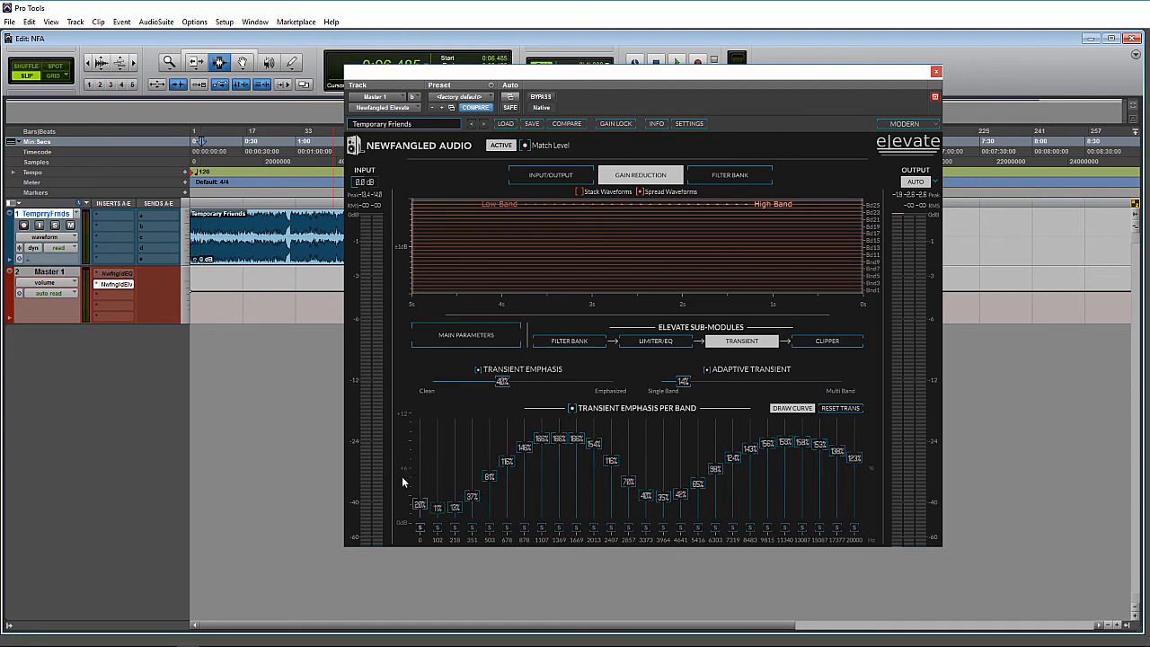
click(840, 408)
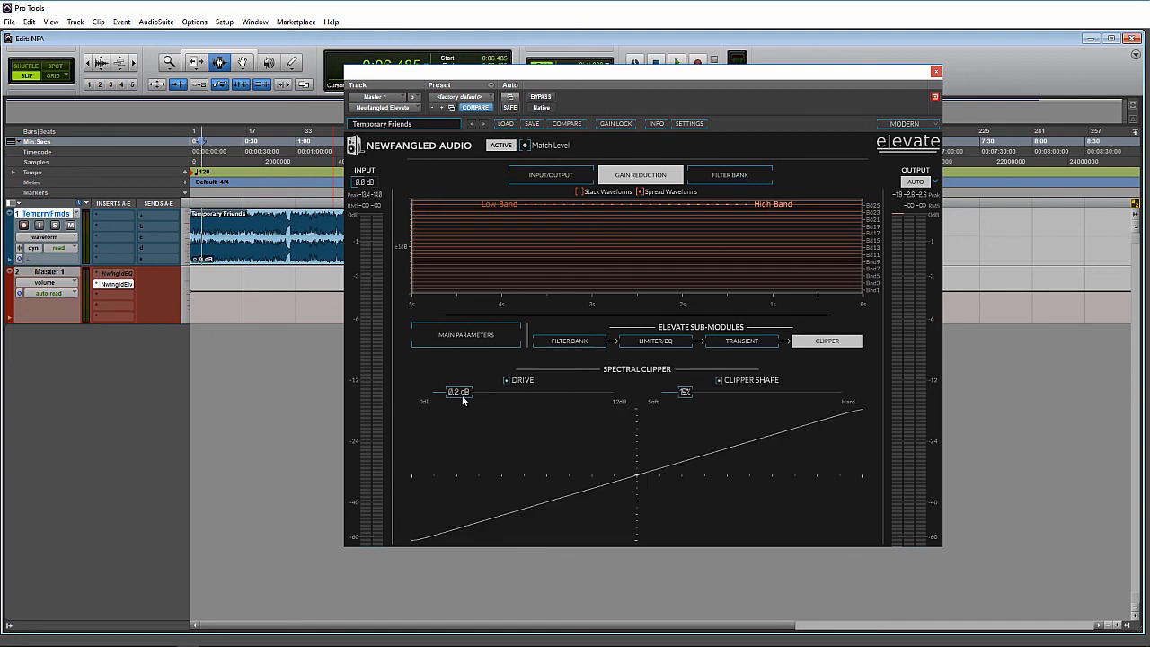
Step: In the Clipper sub-module, set the spectral clipper's drive to 8.0 dB and move the clipper shape toward Hard
drag(462, 394, 572, 415)
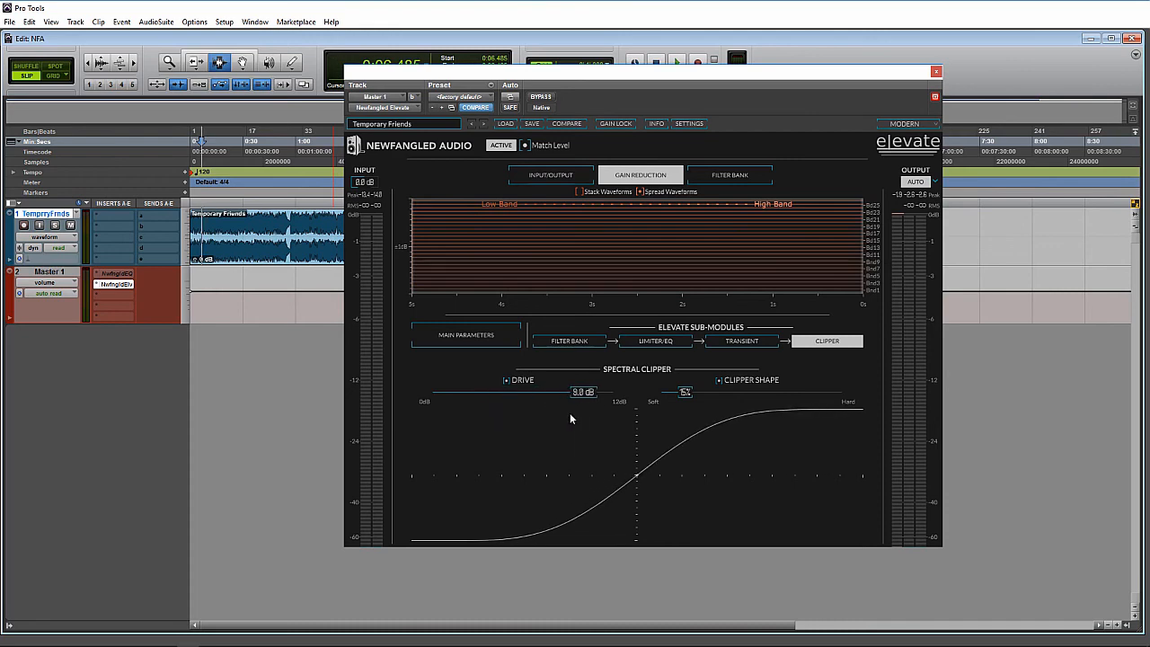
drag(683, 392, 716, 394)
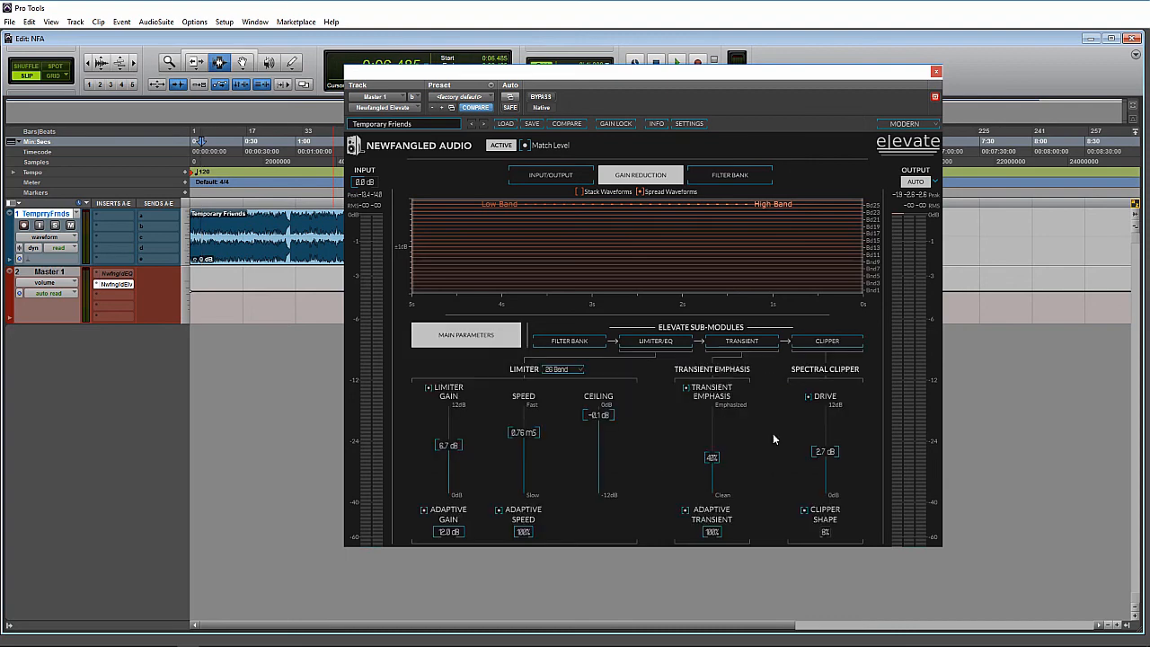